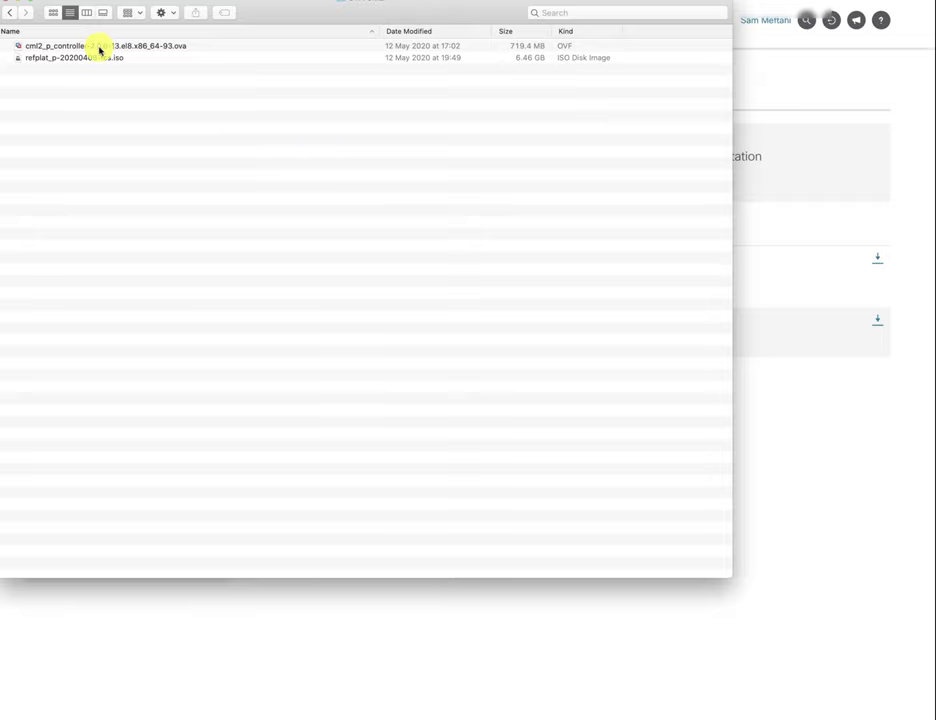
# Import the CML2 controller OVA into VMware Fusion and save the virtual machine as CML-P.
pyautogui.click(78, 47)
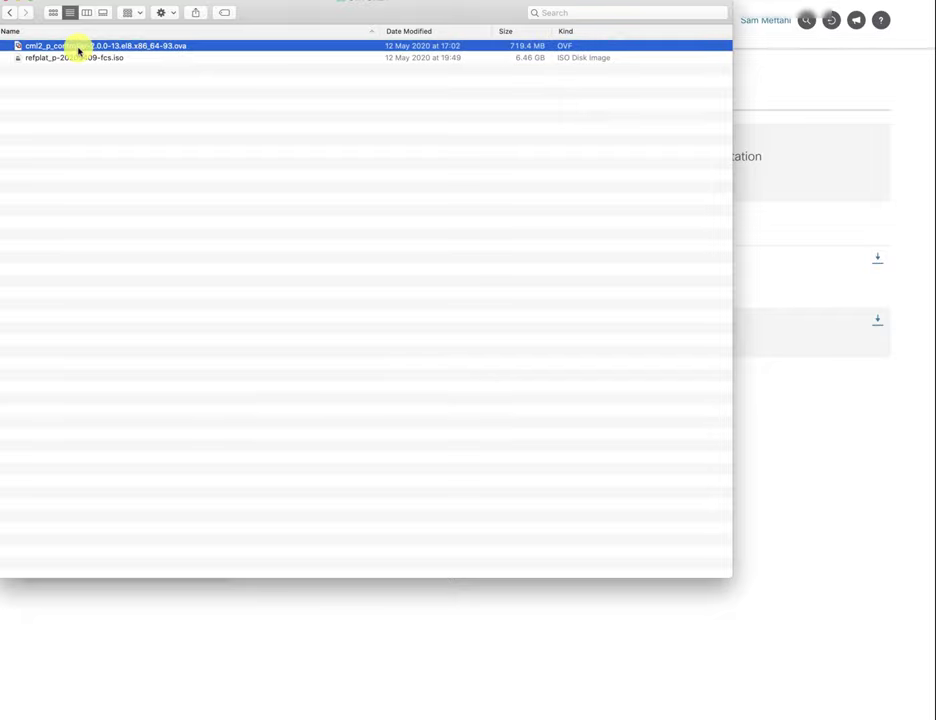
pyautogui.rightClick(86, 47)
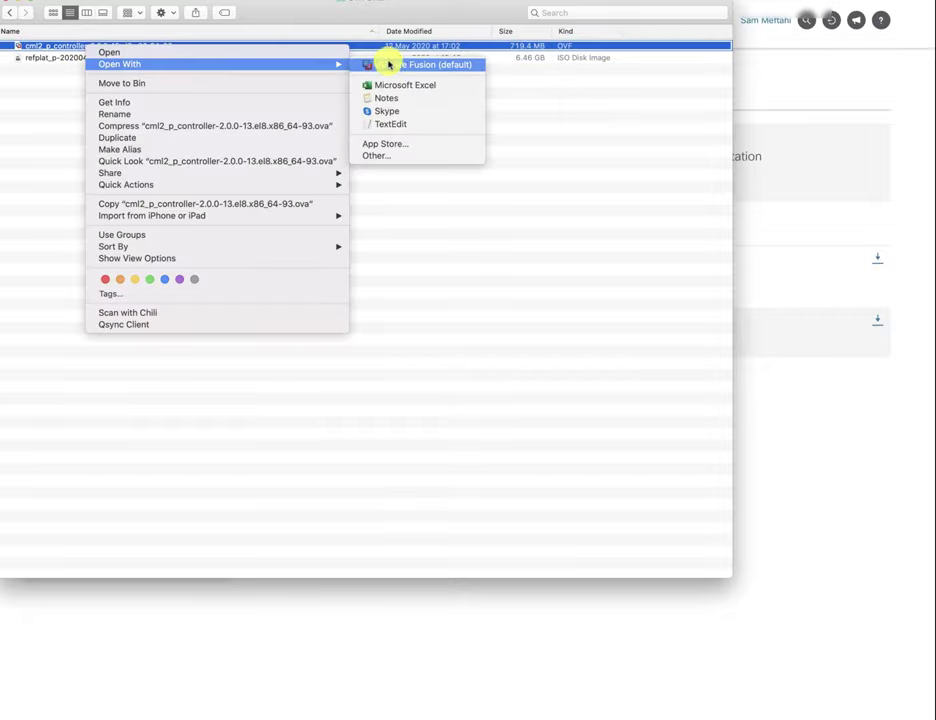
pyautogui.click(397, 66)
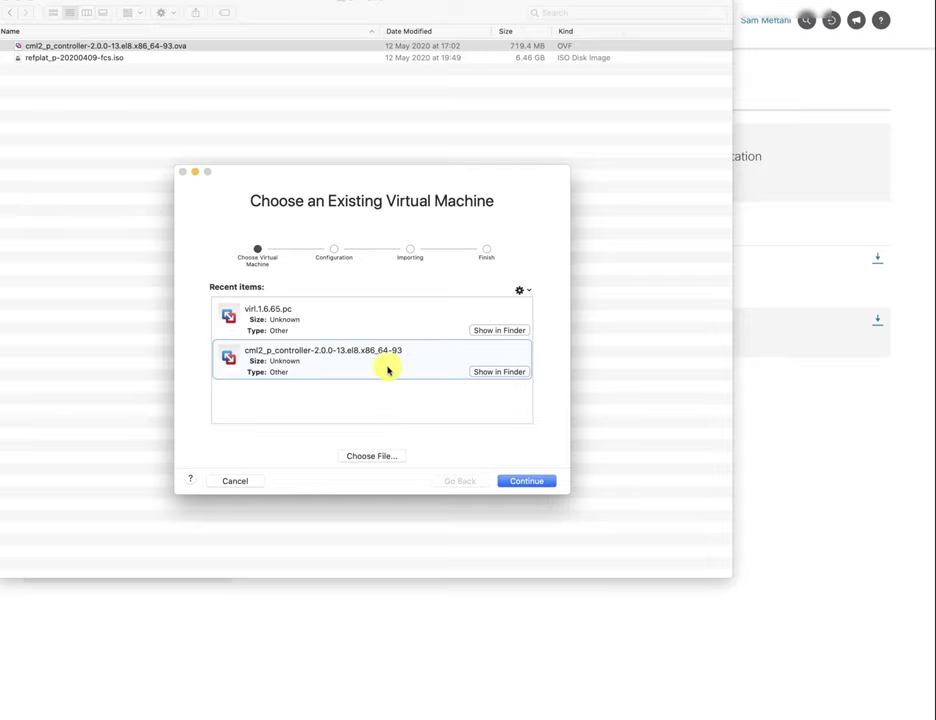
pyautogui.click(370, 456)
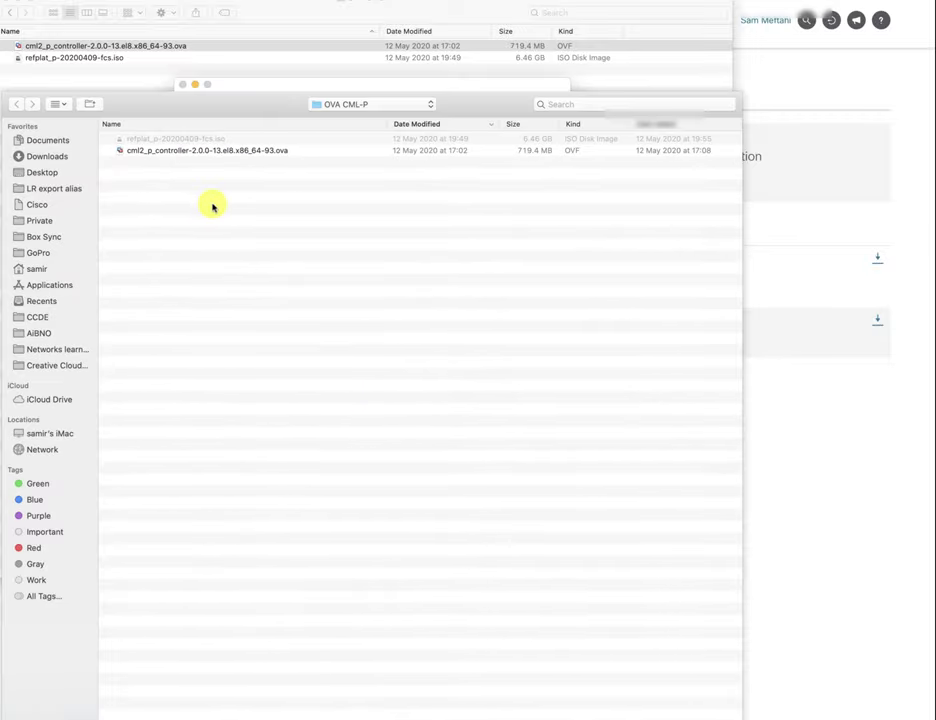
pyautogui.doubleClick(183, 156)
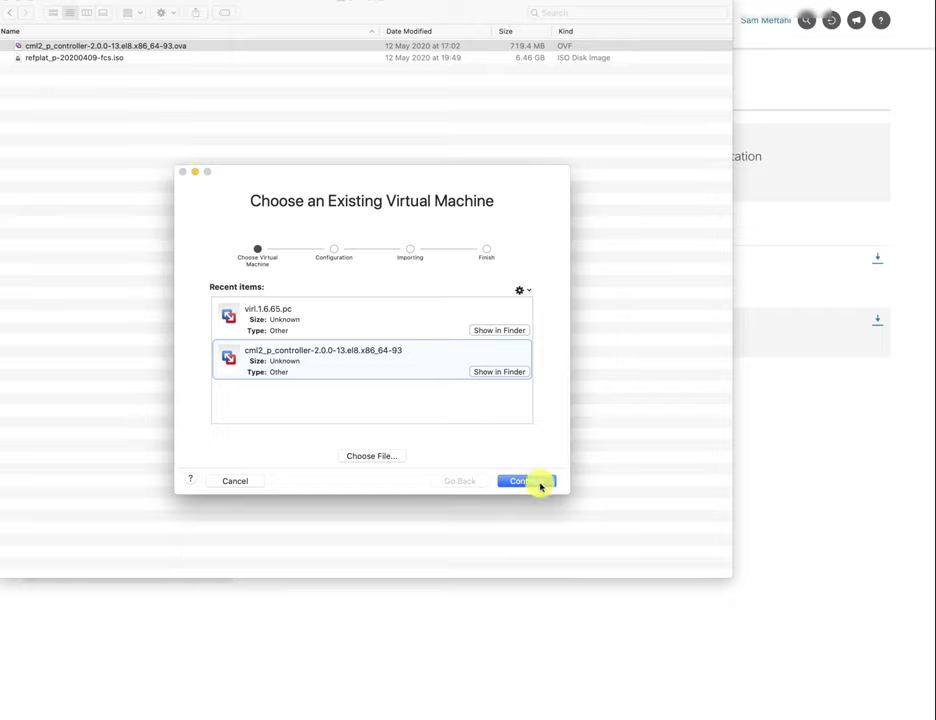
pyautogui.click(528, 482)
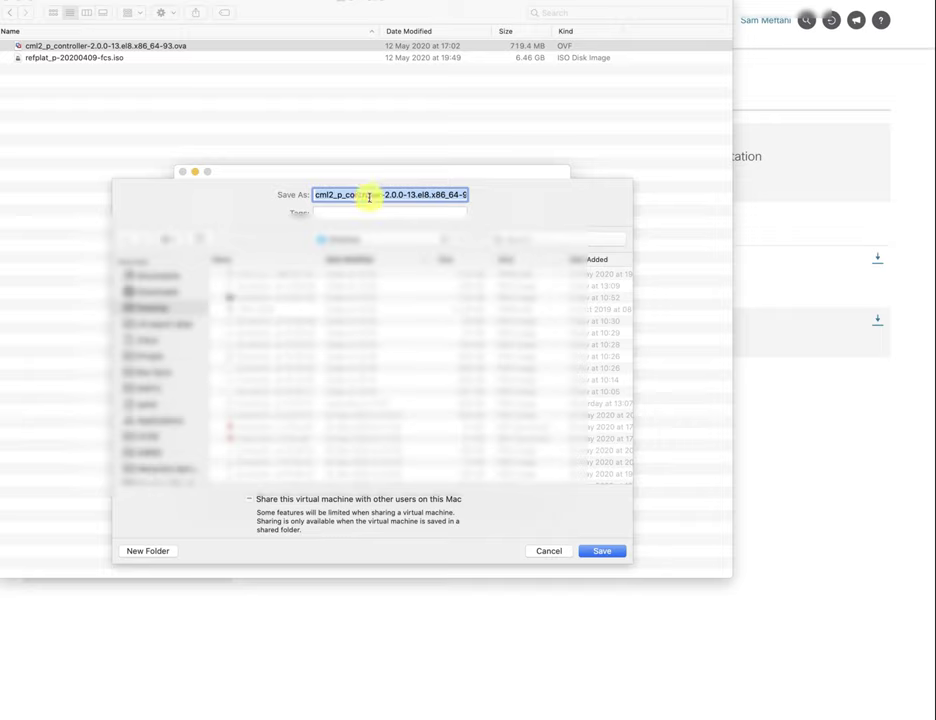
pyautogui.write('C')
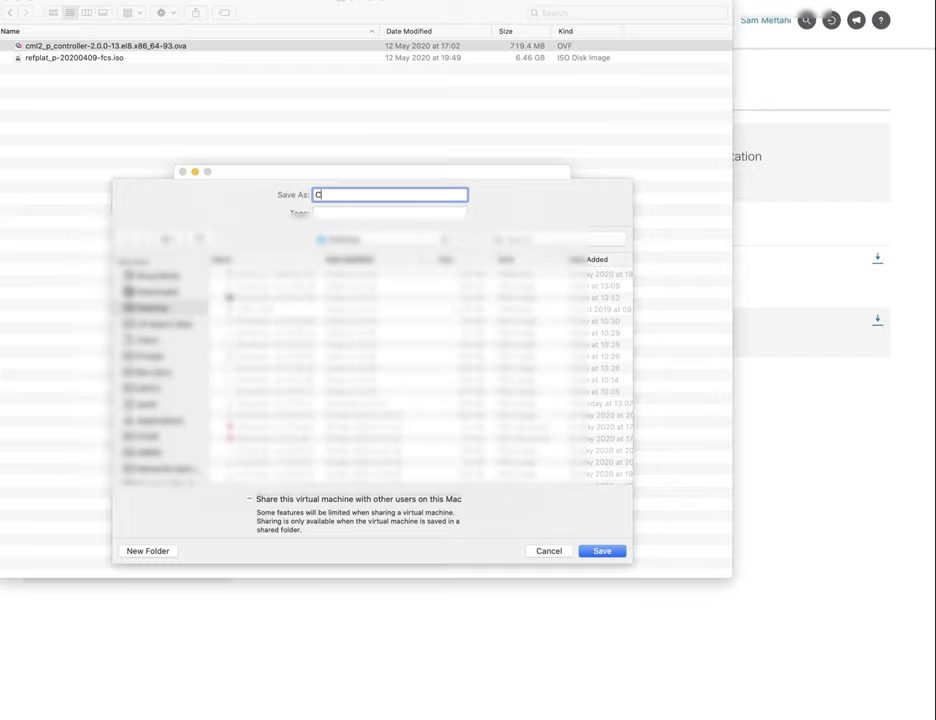
pyautogui.write('ML-P')
pyautogui.click(603, 552)
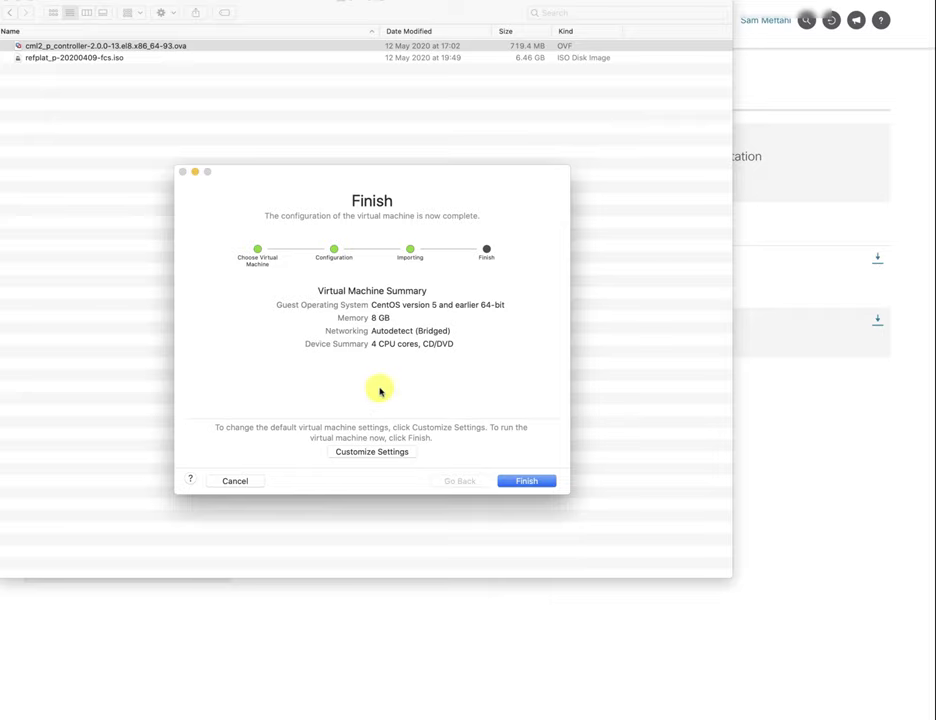
# Raise CML-P's memory to 29696 MB with 4 cores and toggle hypervisor application support.
pyautogui.click(372, 453)
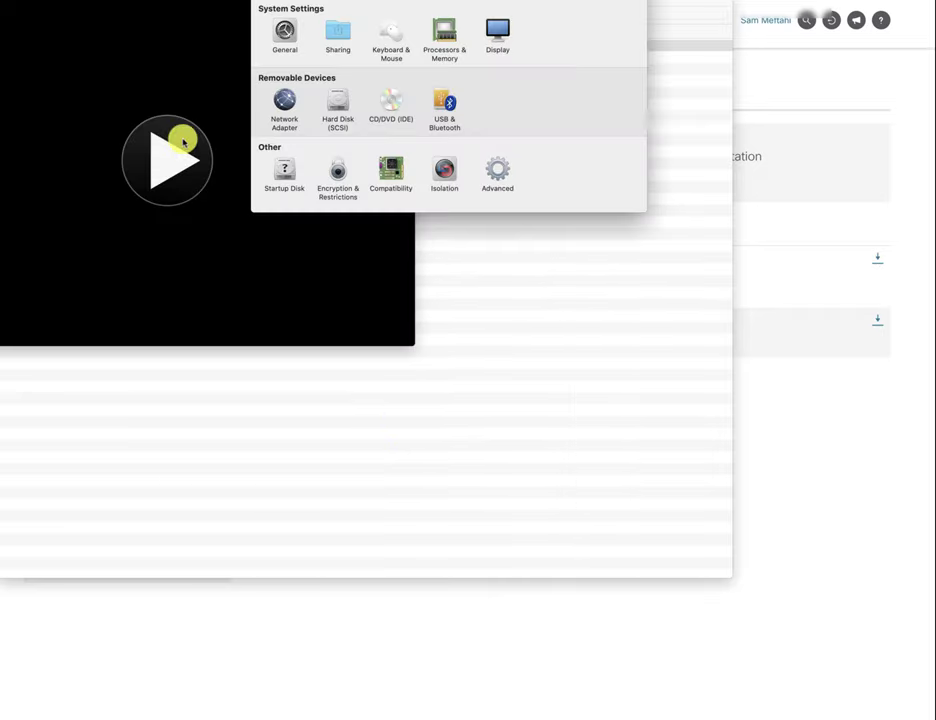
pyautogui.moveTo(393, 3); pyautogui.dragTo(375, 166)
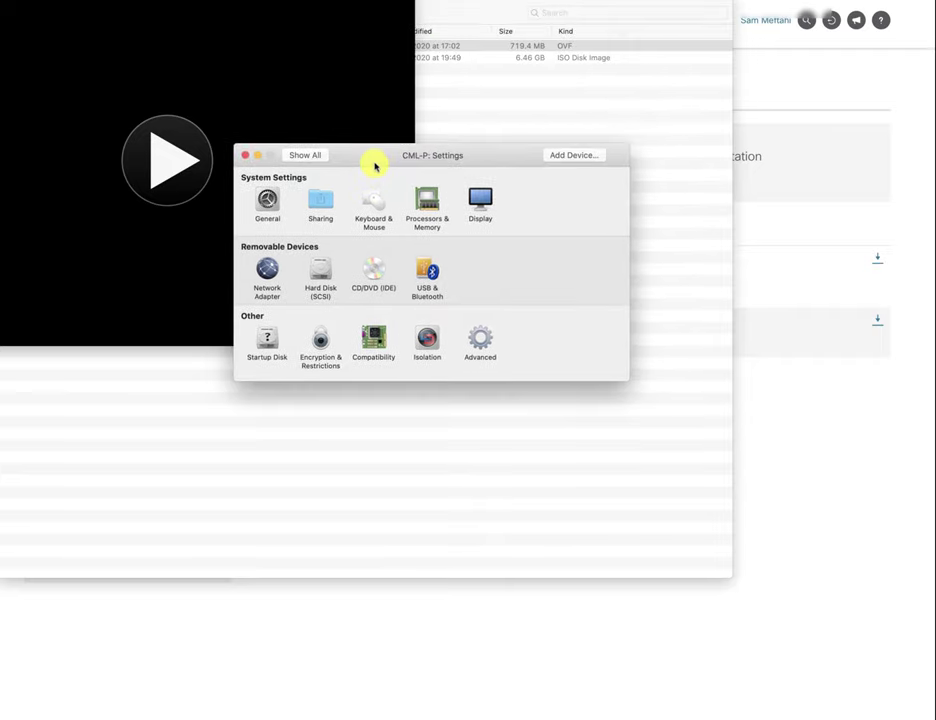
pyautogui.click(428, 203)
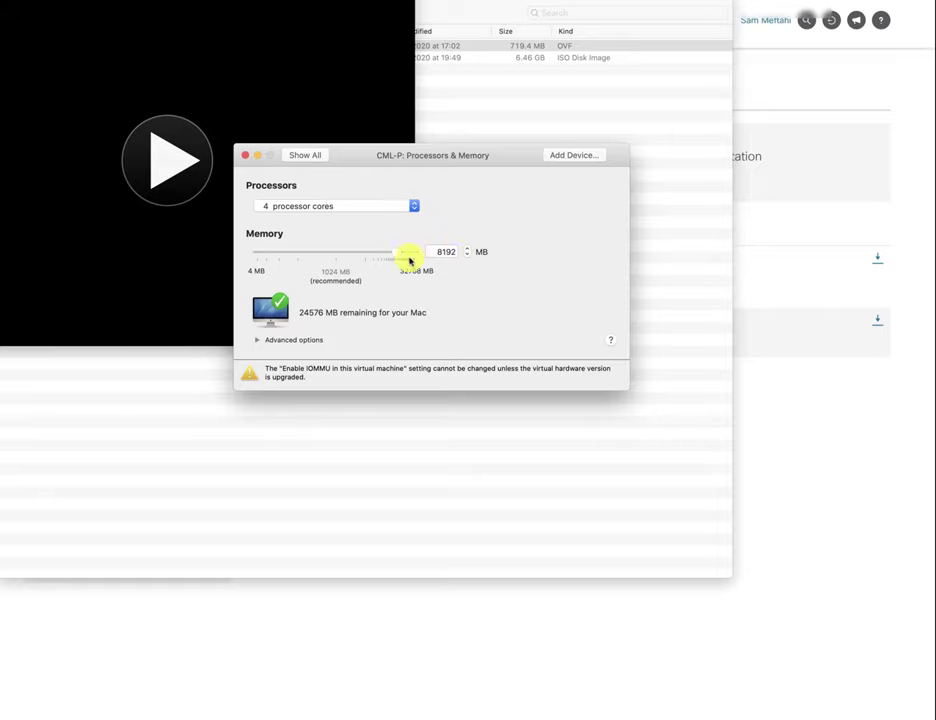
pyautogui.moveTo(397, 256); pyautogui.dragTo(414, 254)
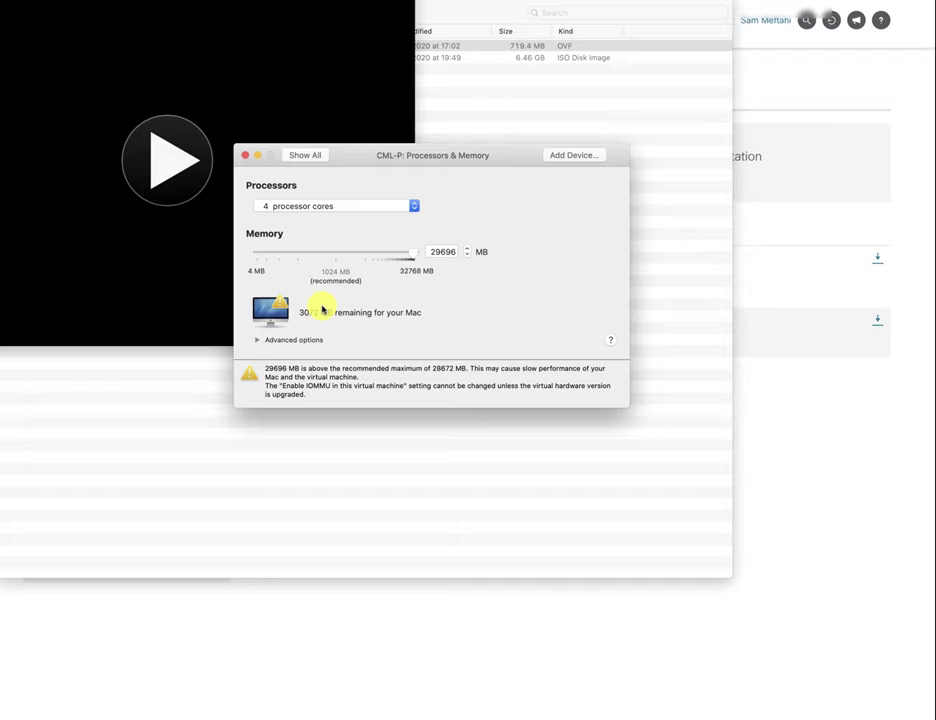
pyautogui.click(257, 340)
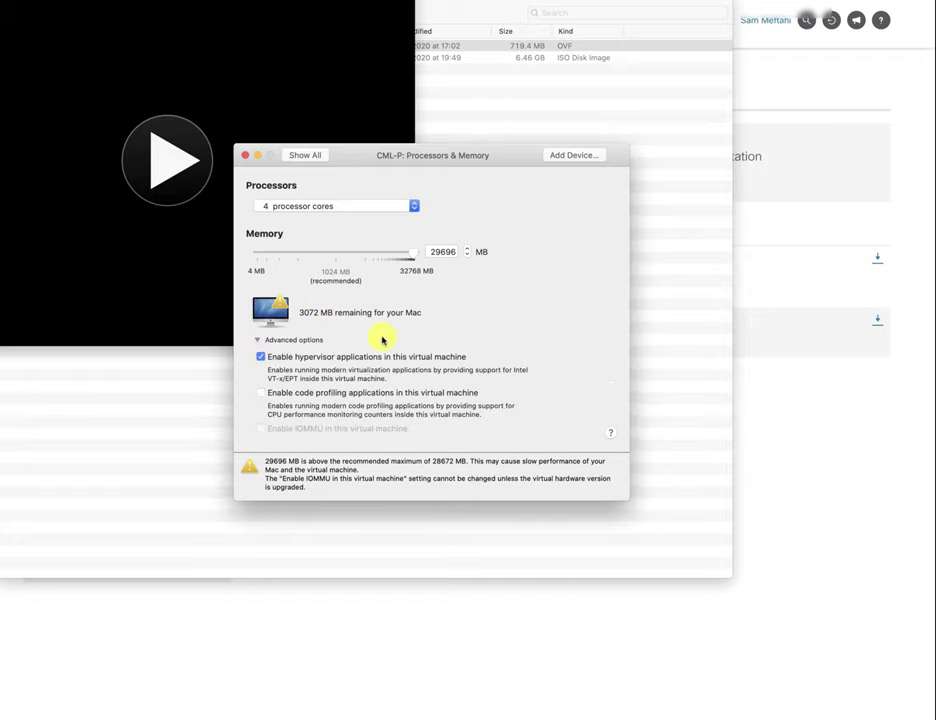
pyautogui.click(261, 358)
pyautogui.click(261, 358)
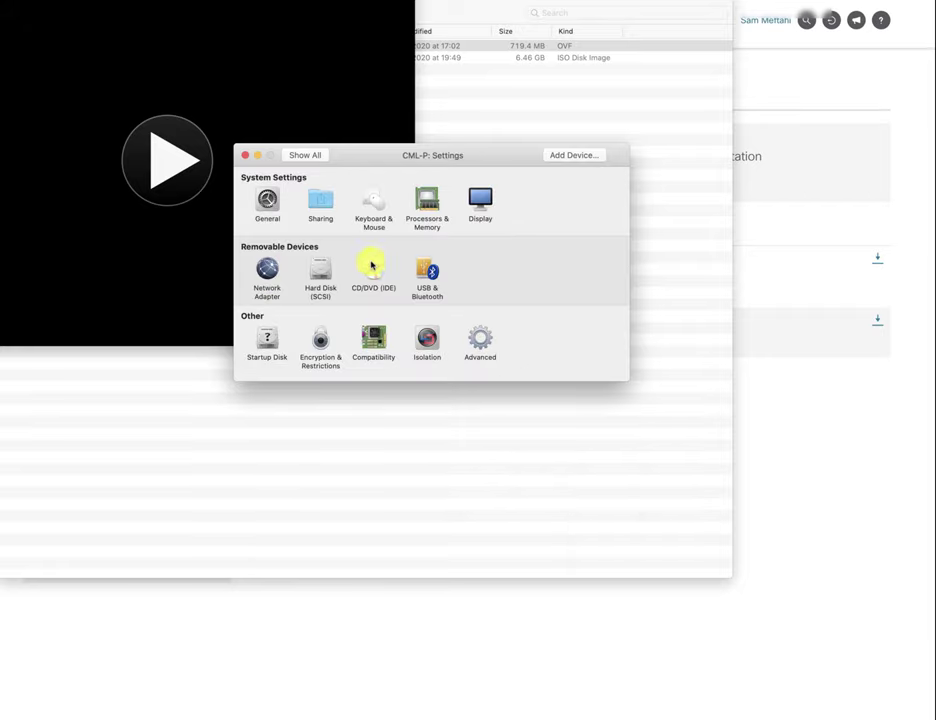
# Resize CML-P's virtual hard disk from 16 GB to 32 GB and apply it.
pyautogui.click(321, 274)
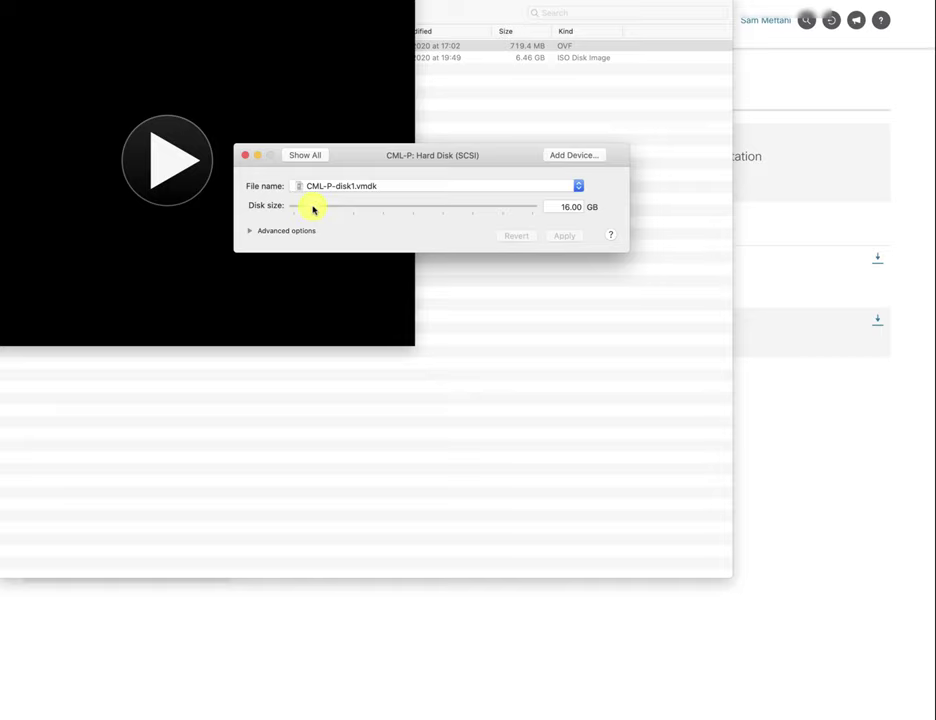
pyautogui.moveTo(313, 208); pyautogui.dragTo(333, 208)
pyautogui.click(569, 237)
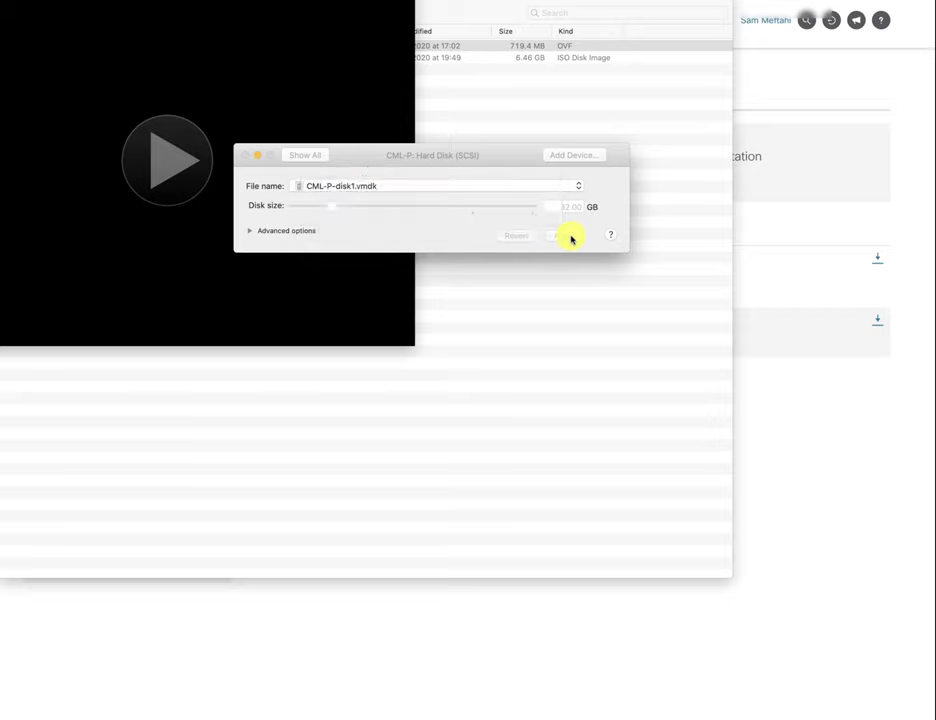
pyautogui.click(524, 233)
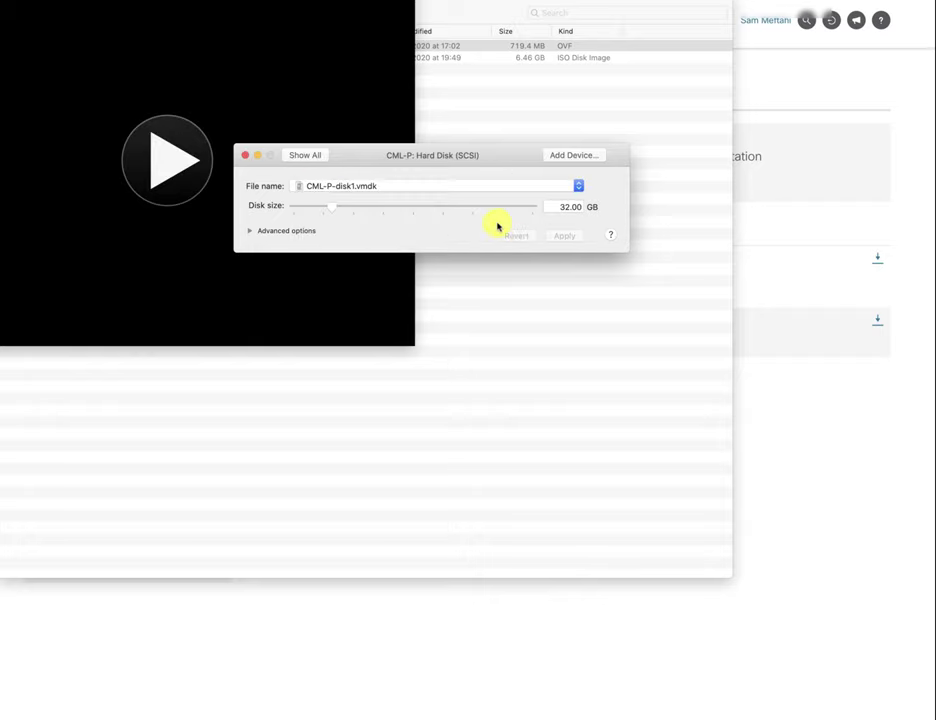
pyautogui.click(307, 155)
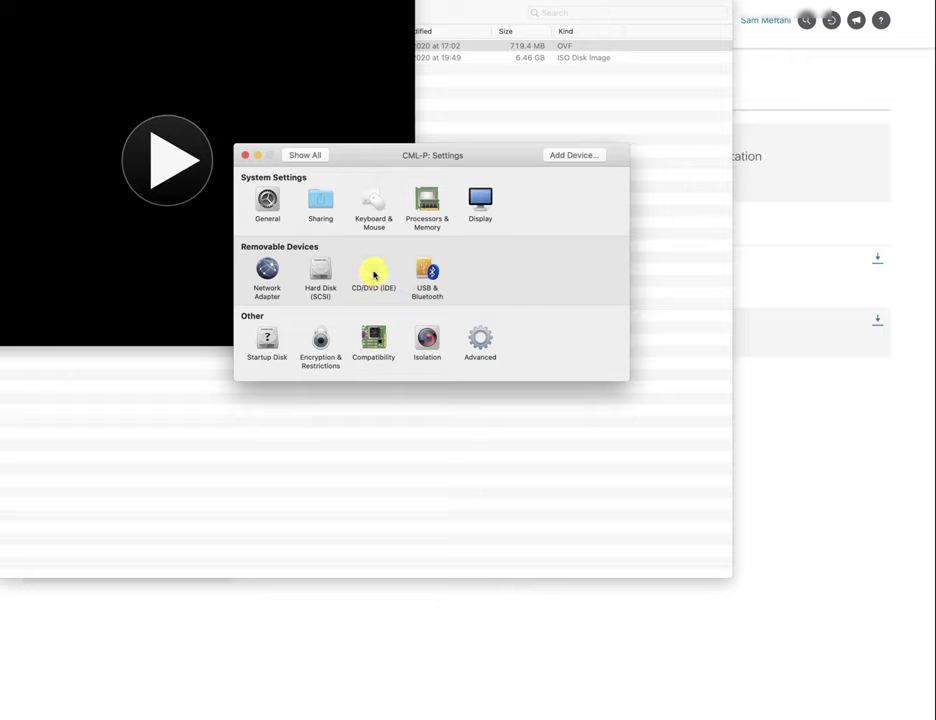
# Connect the CD/DVD drive with refplat_p-20200409-fcs.iso as its disc image.
pyautogui.click(374, 276)
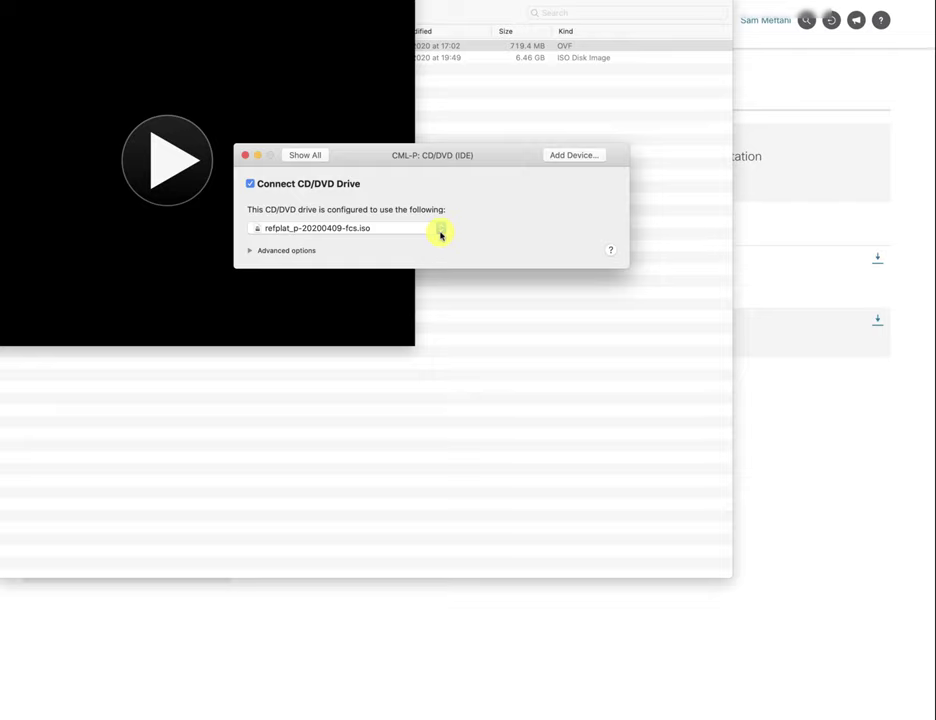
pyautogui.click(250, 185)
pyautogui.click(250, 185)
pyautogui.click(439, 229)
pyautogui.click(386, 231)
pyautogui.click(578, 156)
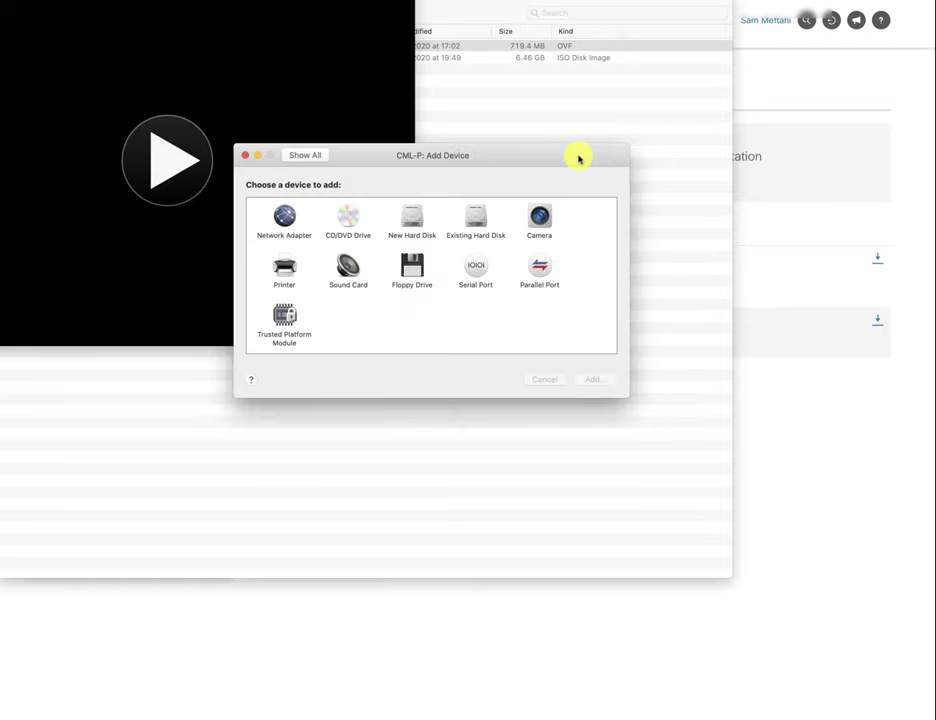
pyautogui.click(310, 156)
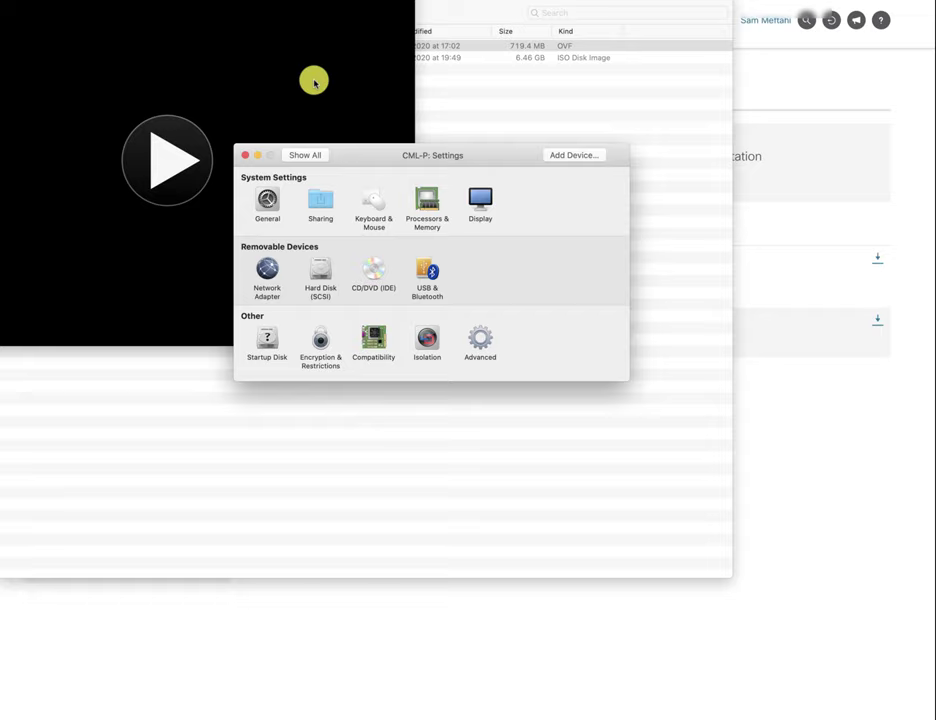
# Power on CML-P, accept the EULA and pass the Welcome and Brief Help screens.
pyautogui.press('super+w')
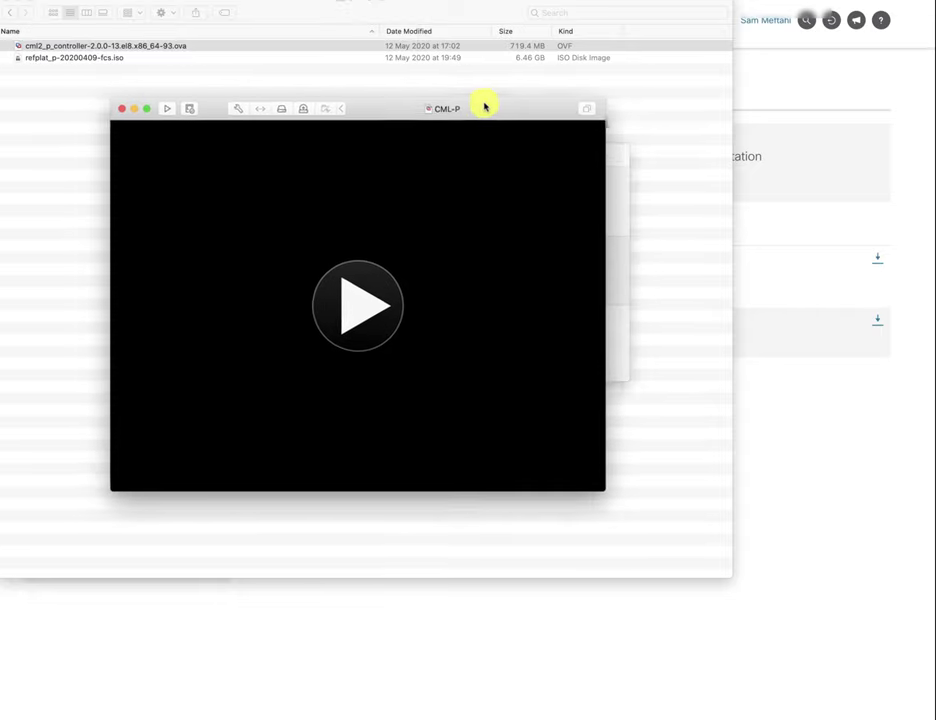
pyautogui.click(369, 314)
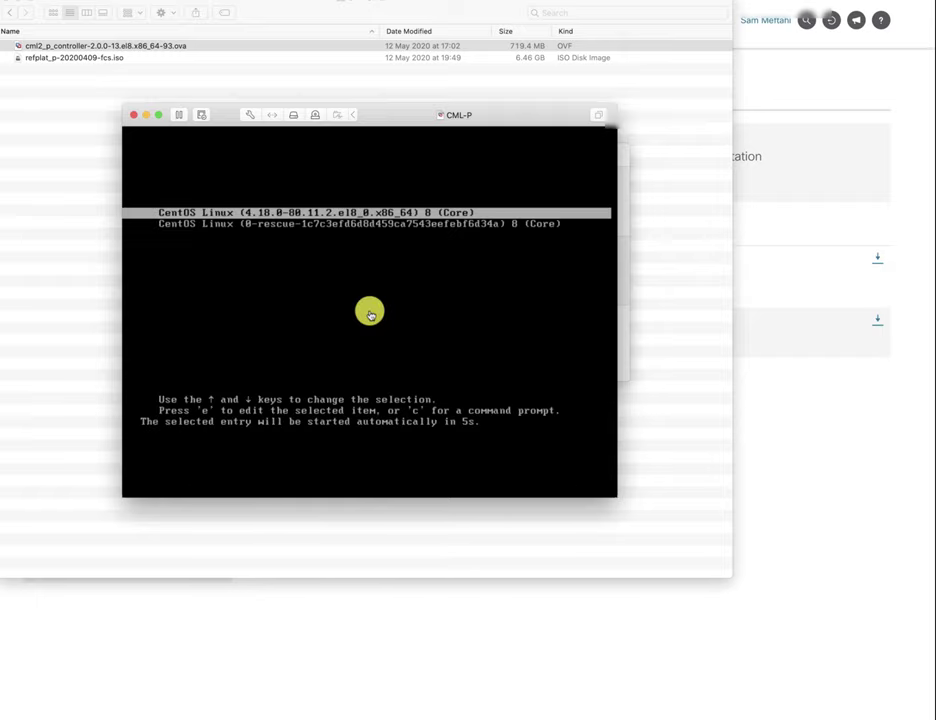
pyautogui.press('Return')
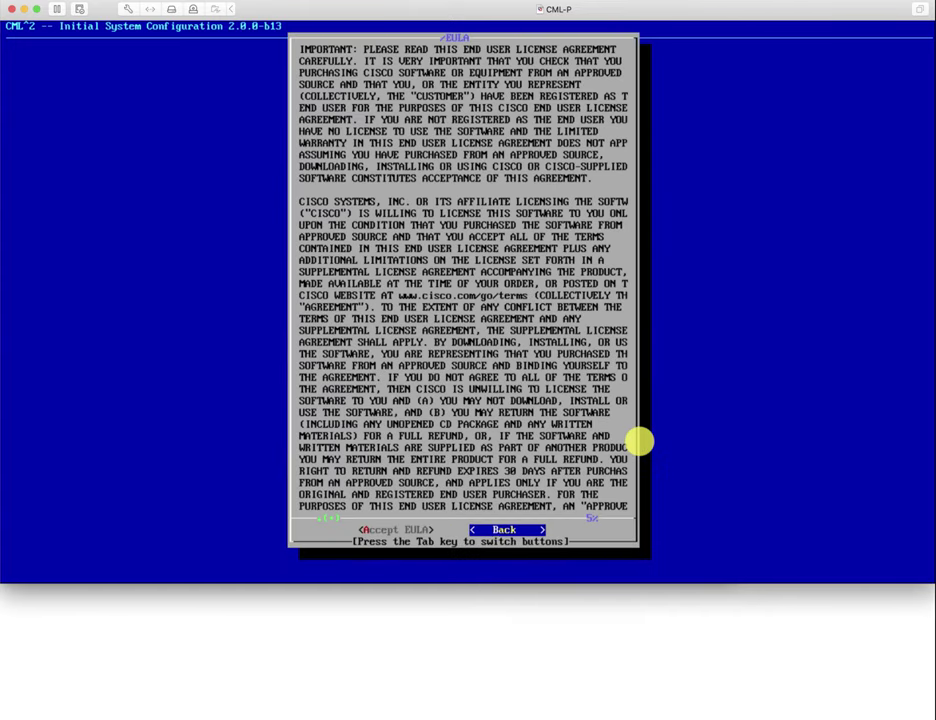
pyautogui.press('Tab')
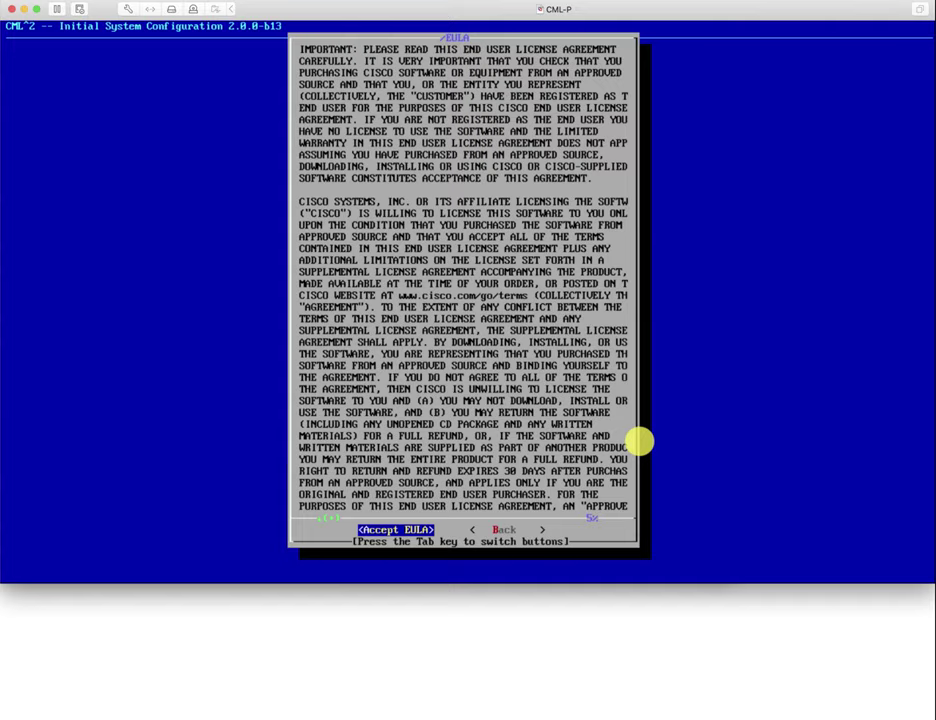
pyautogui.press('Return')
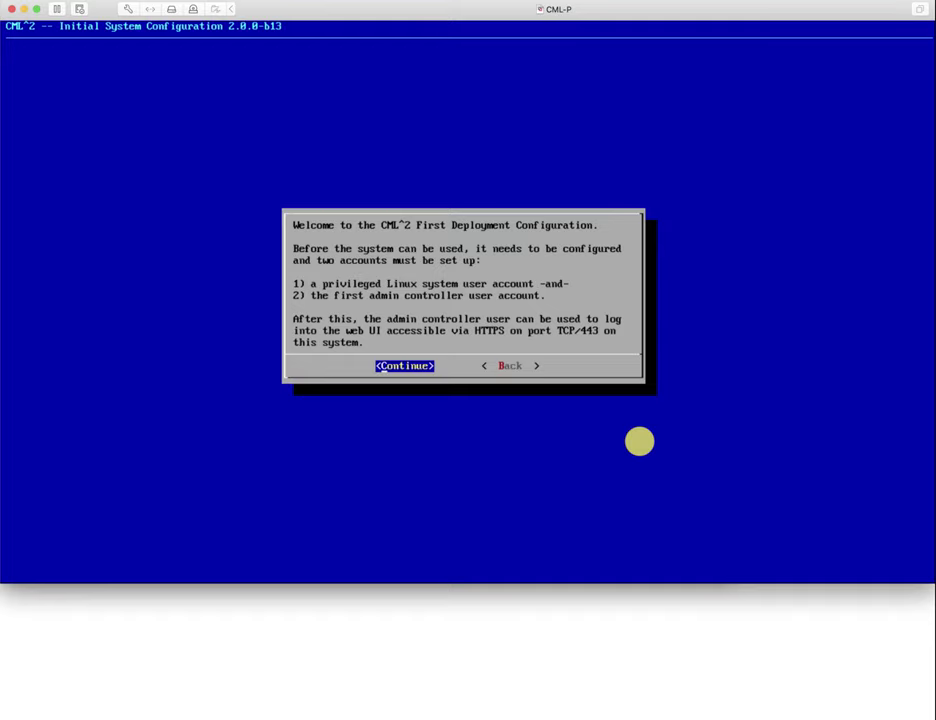
pyautogui.press('Return')
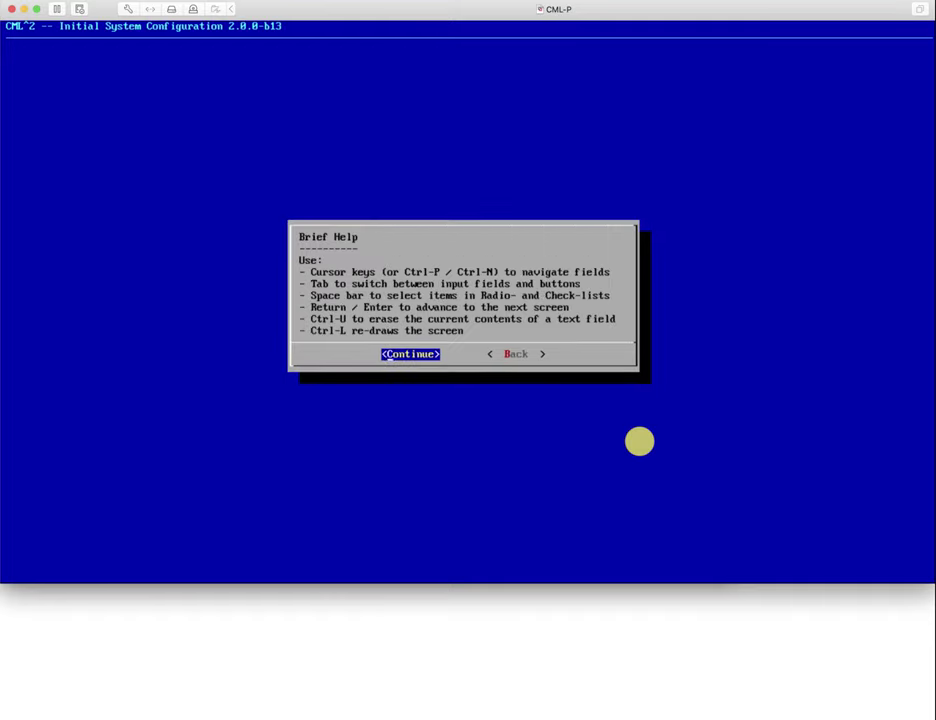
pyautogui.press('Return')
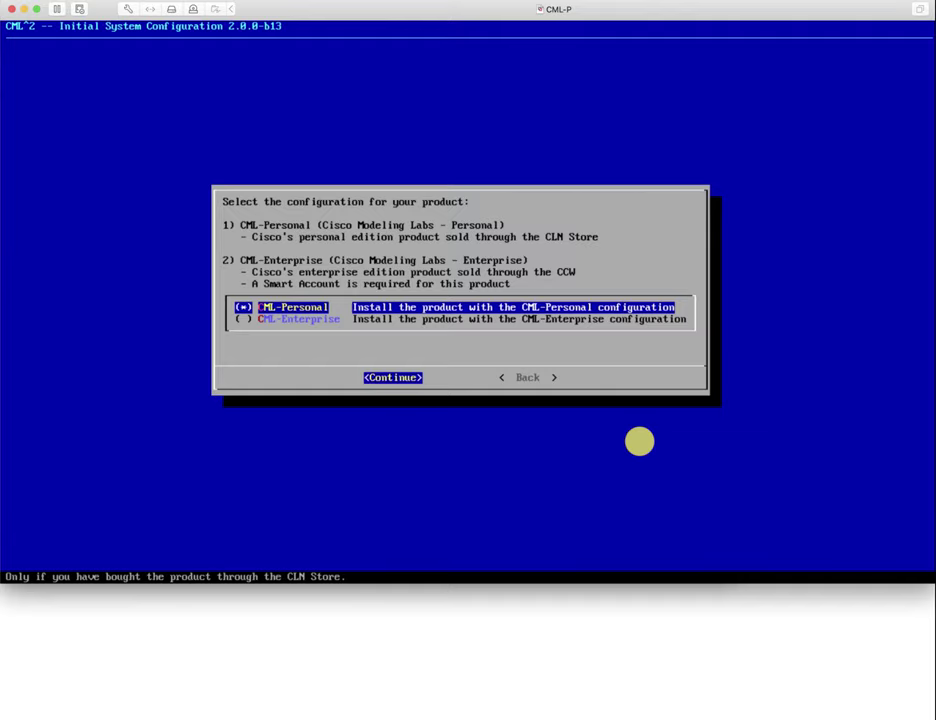
# Confirm CML-Personal and submit the sysadmin username with its password entered twice.
pyautogui.press('Return')
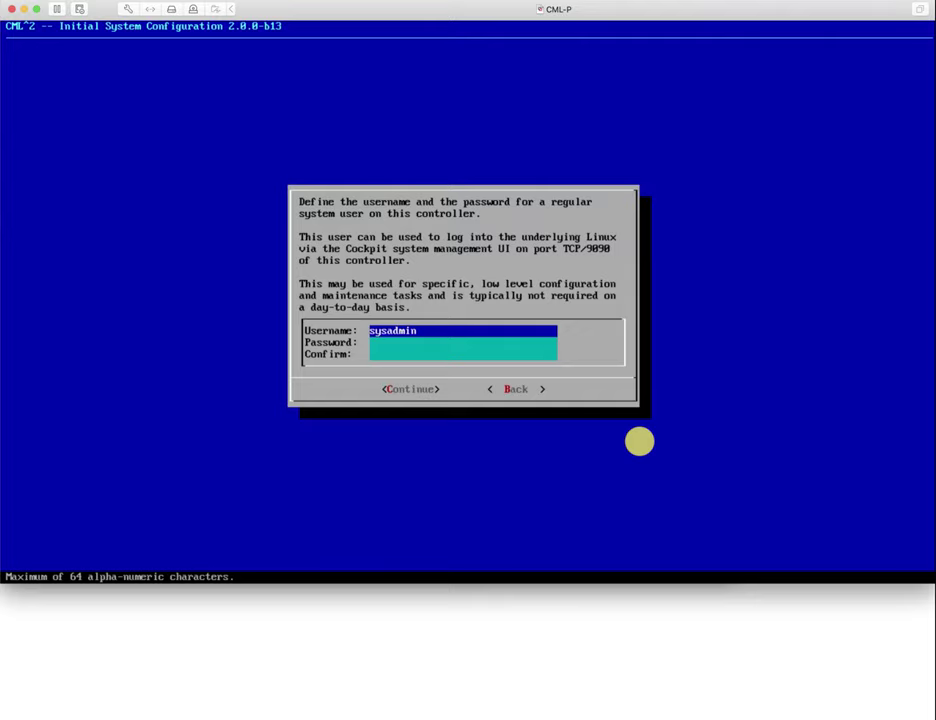
pyautogui.press('Tab')
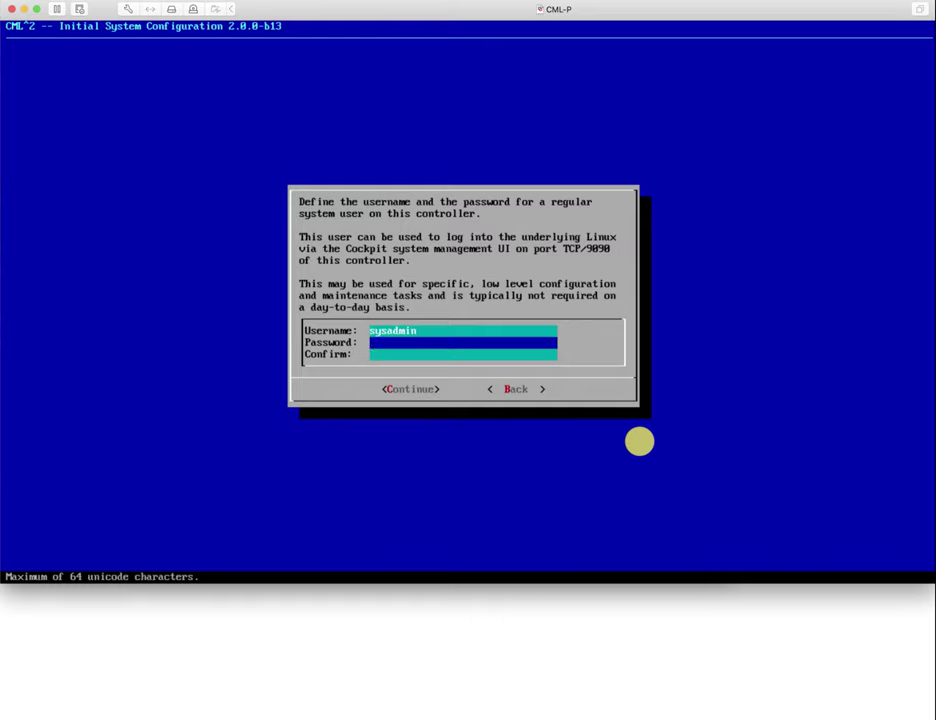
pyautogui.press('Tab')
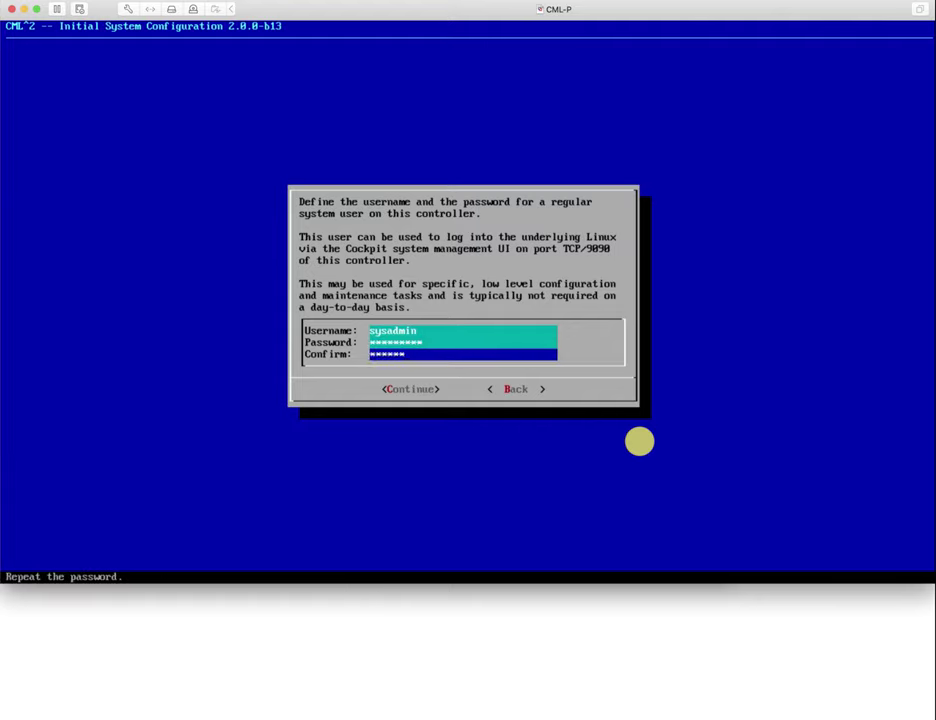
pyautogui.press('Tab')
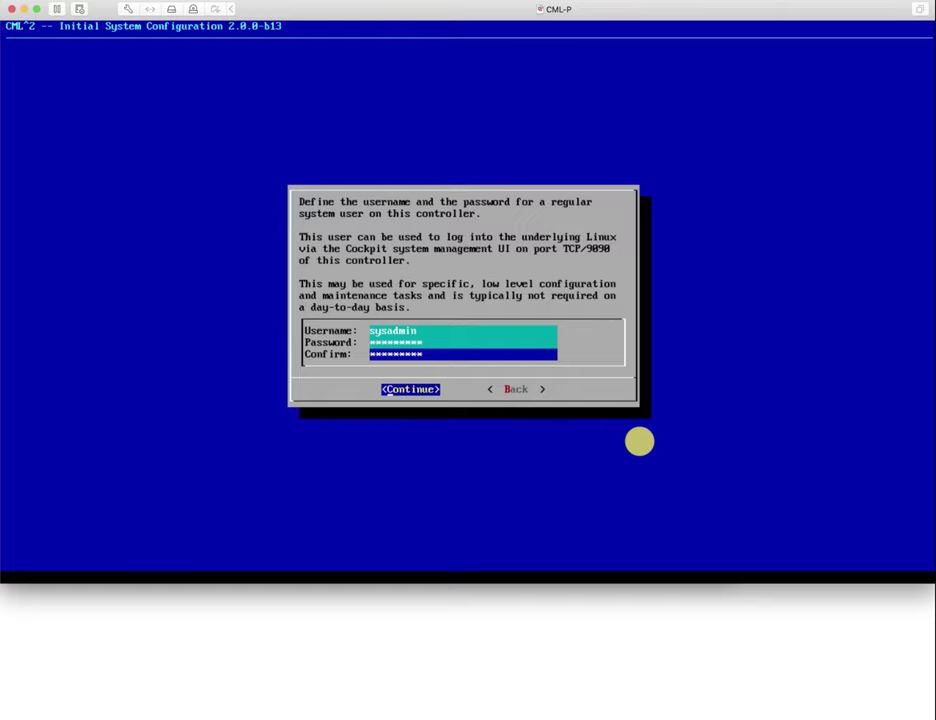
pyautogui.press('Return')
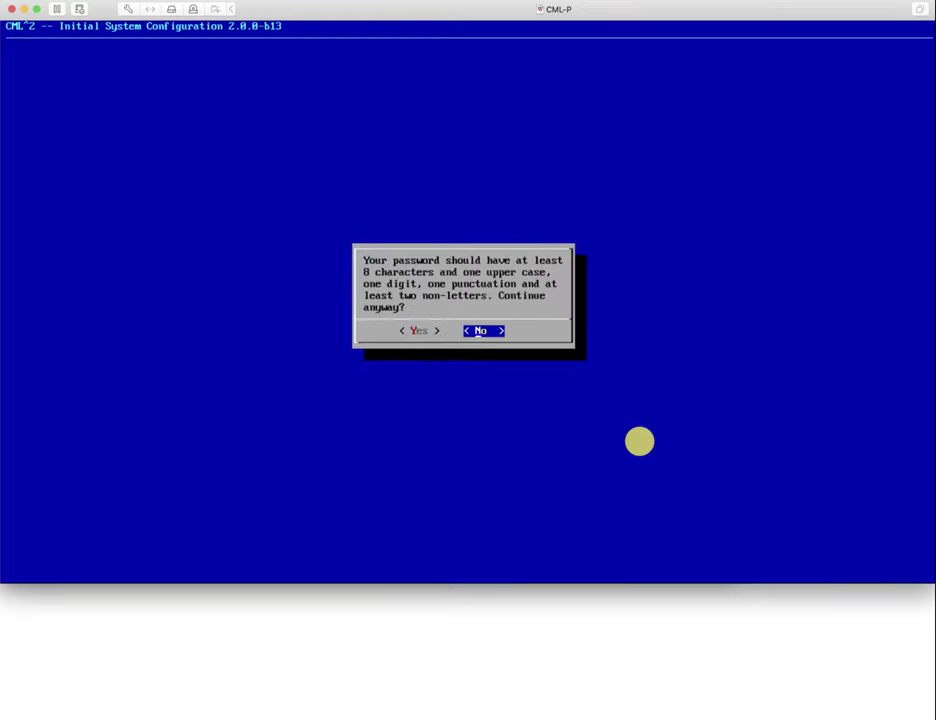
# Choose Yes on both weak-password warnings to continue setup.
pyautogui.press('Left')
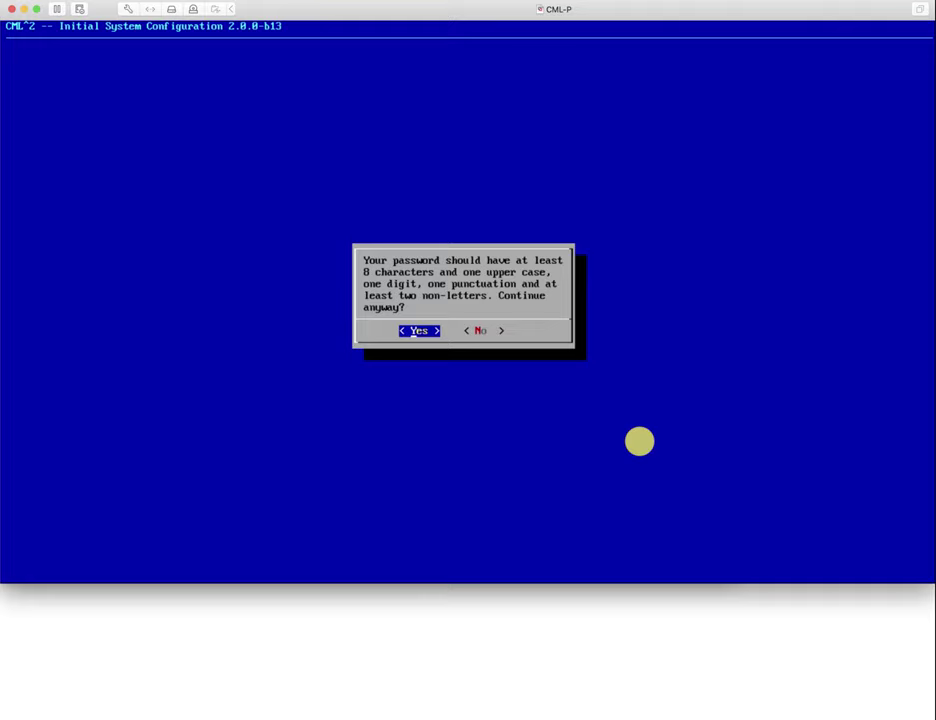
pyautogui.press('Return')
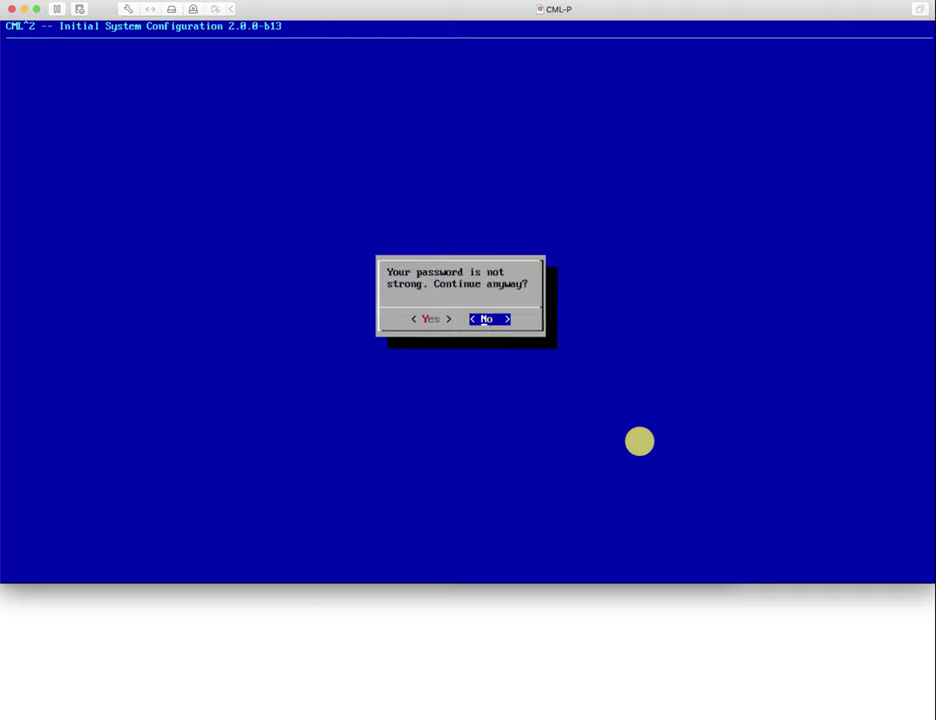
pyautogui.press('Left')
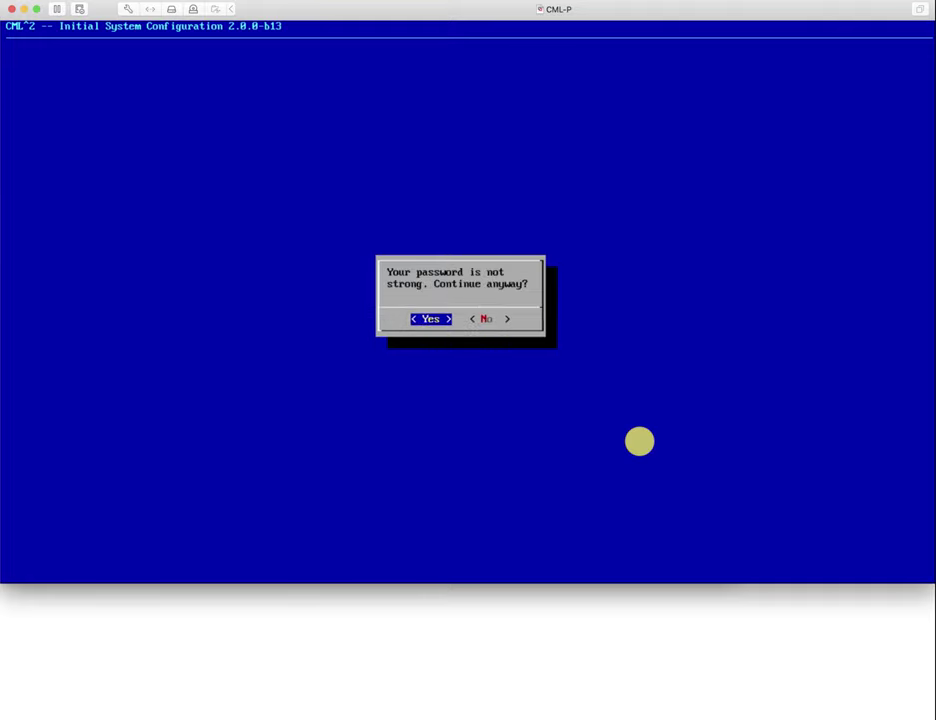
pyautogui.press('Return')
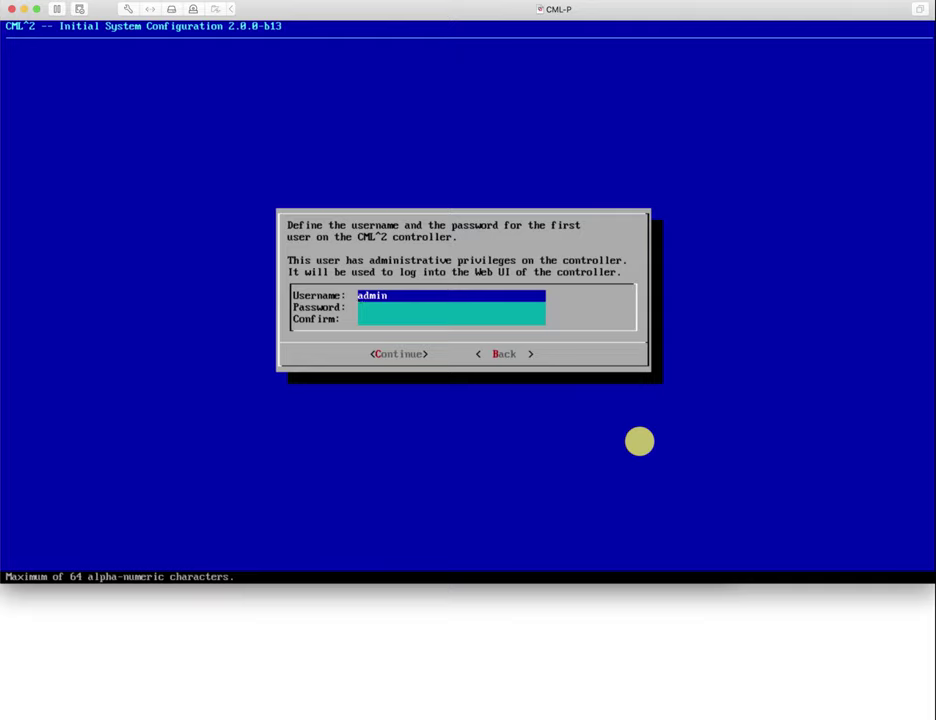
# Enter and confirm a password for the admin user, then submit the credentials.
pyautogui.press('Tab')
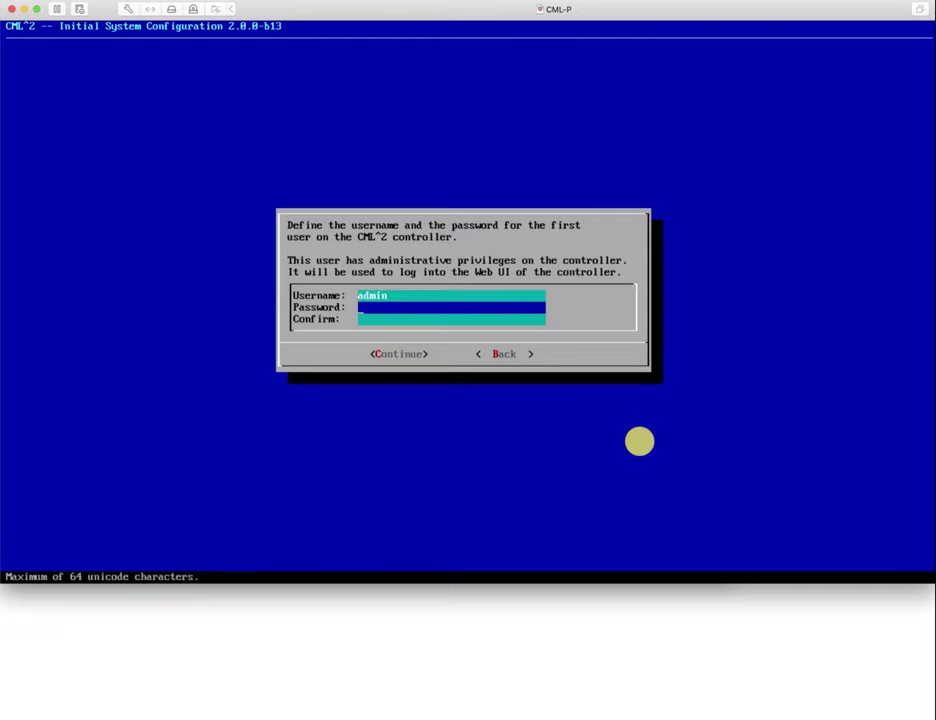
pyautogui.press('Tab')
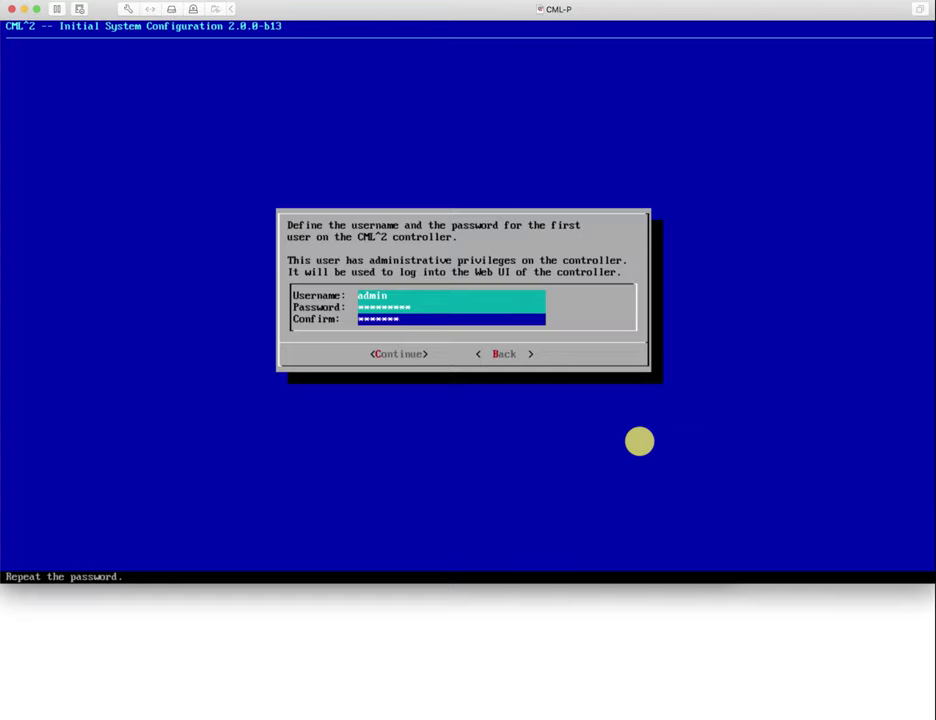
pyautogui.press('Tab')
pyautogui.press('Return')
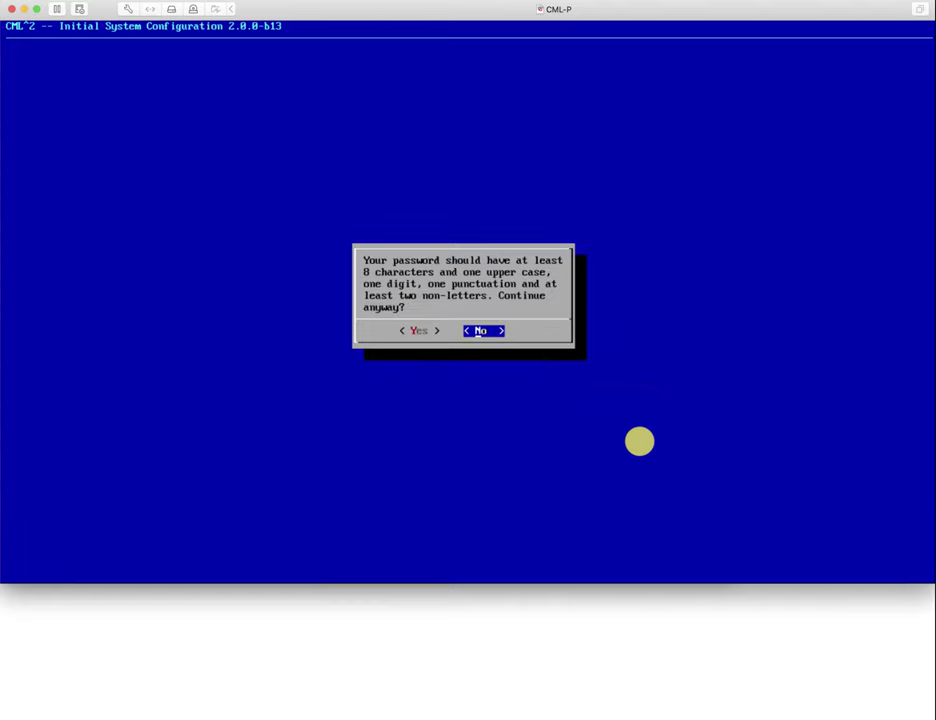
# Accept both weak-password warnings, keep DHCP on the primary interface, and confirm setup.
pyautogui.press('Left')
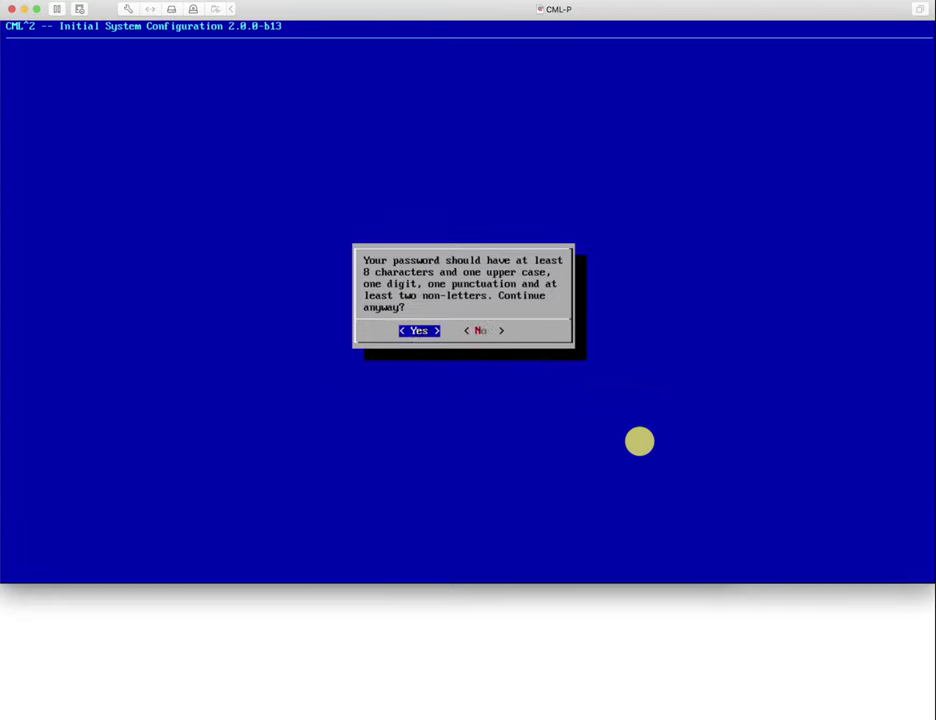
pyautogui.press('Return')
pyautogui.press('Left')
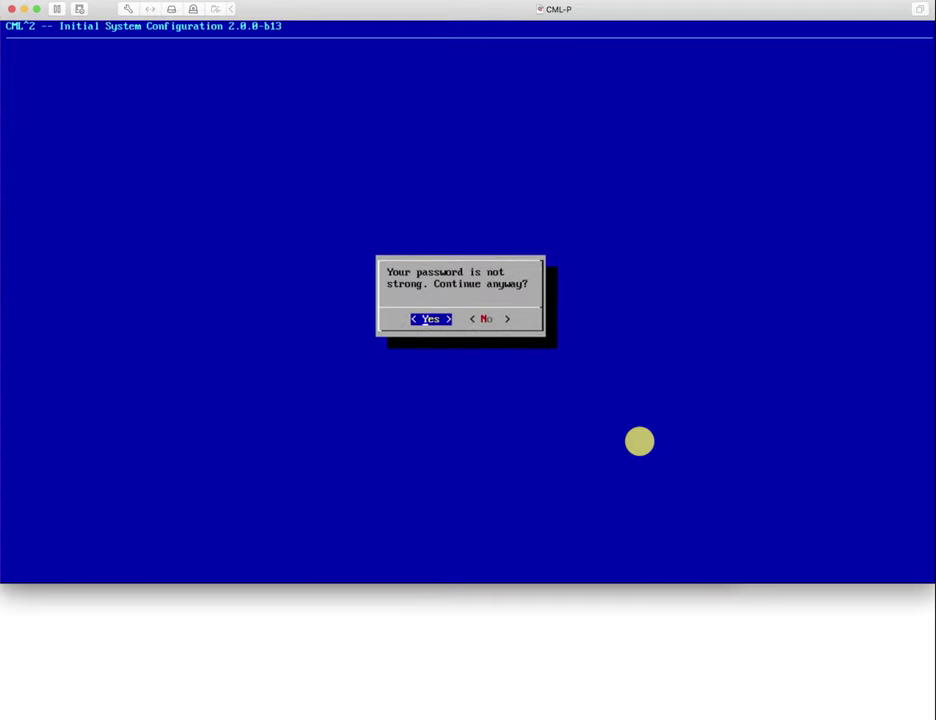
pyautogui.press('Return')
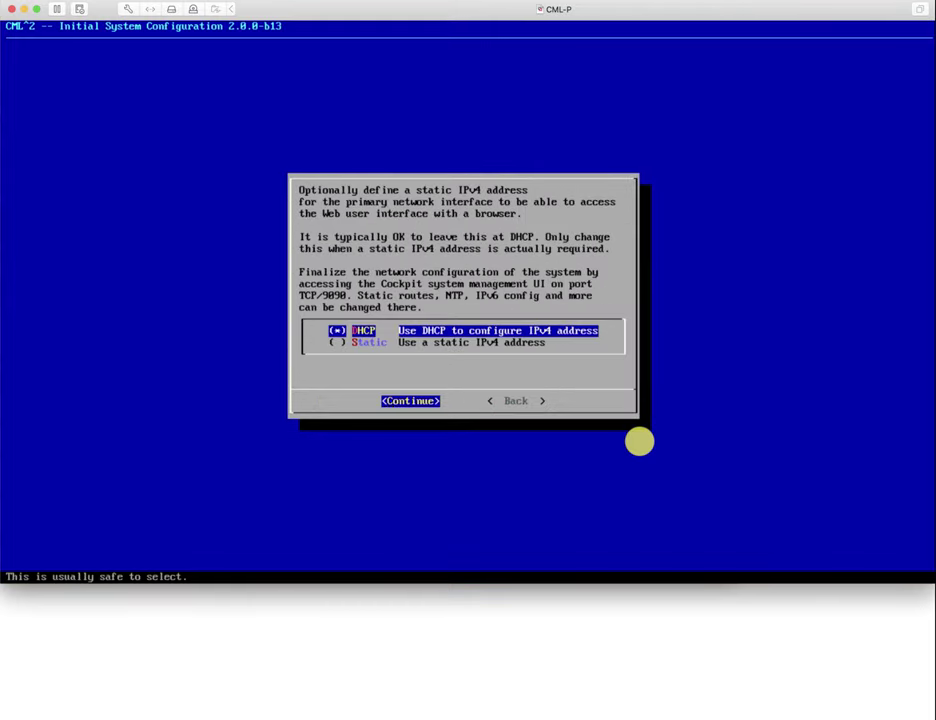
pyautogui.press('Return')
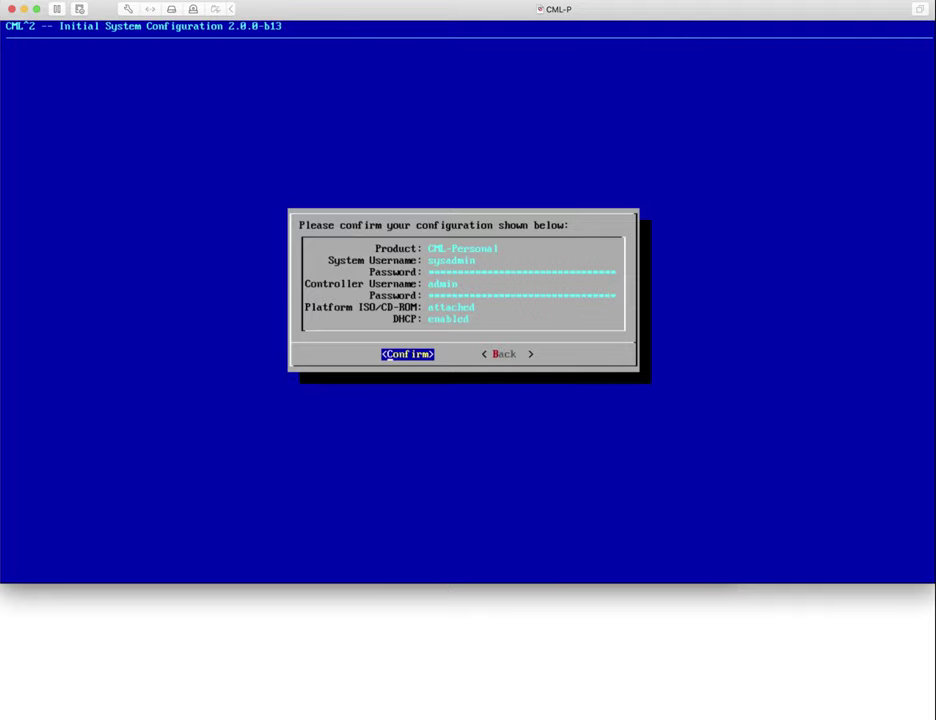
pyautogui.press('Return')
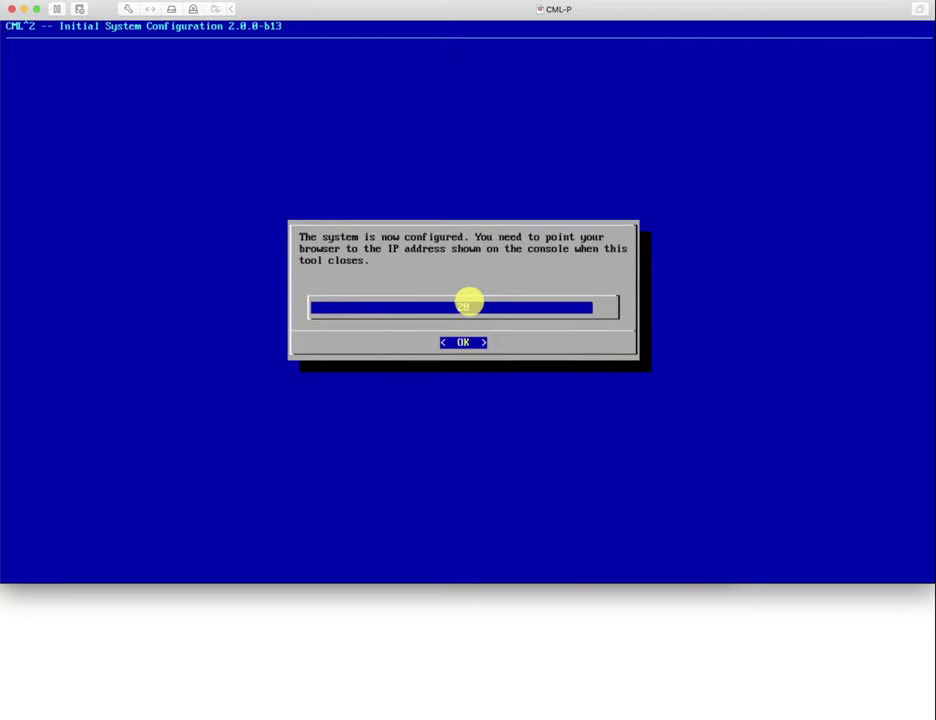
# Dismiss the configured notice and log into the console as sysadmin.
pyautogui.press('Return')
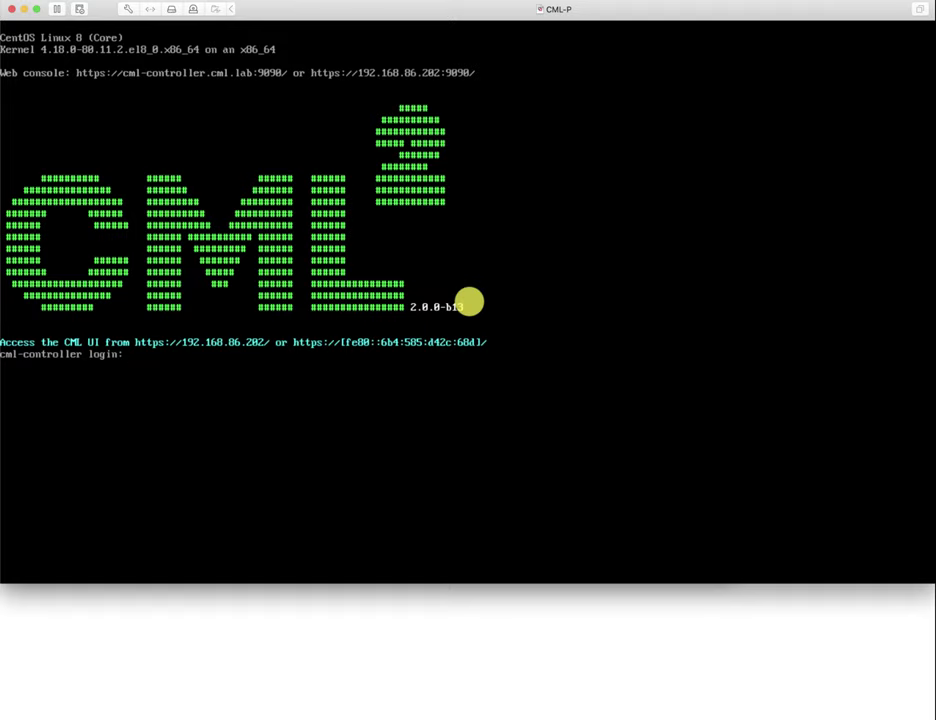
pyautogui.write('sysa')
pyautogui.write('dmin')
pyautogui.press('Return')
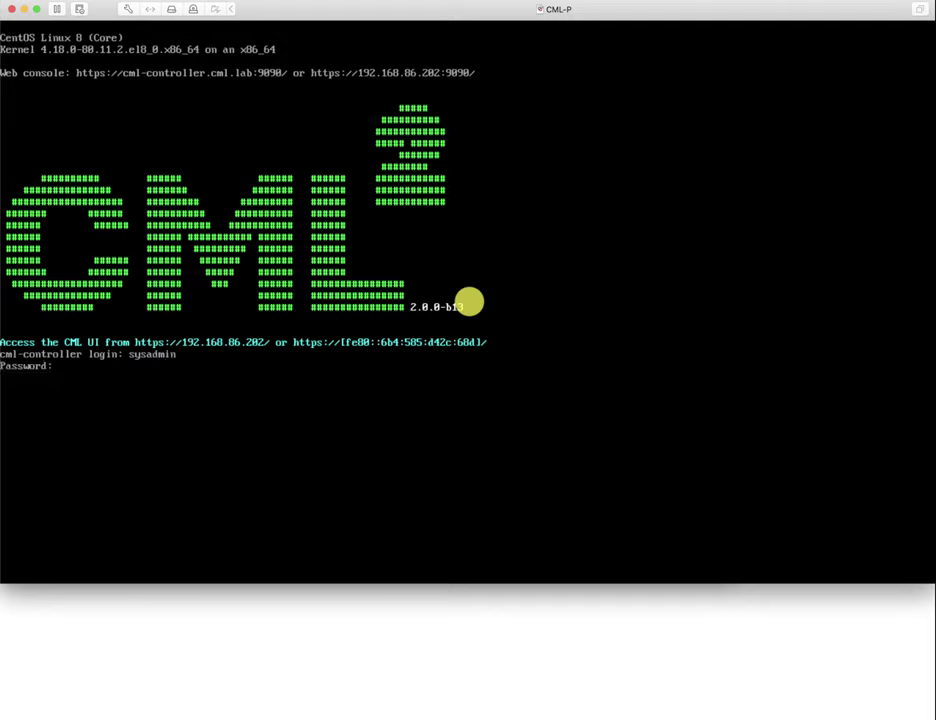
pyautogui.press('Return')
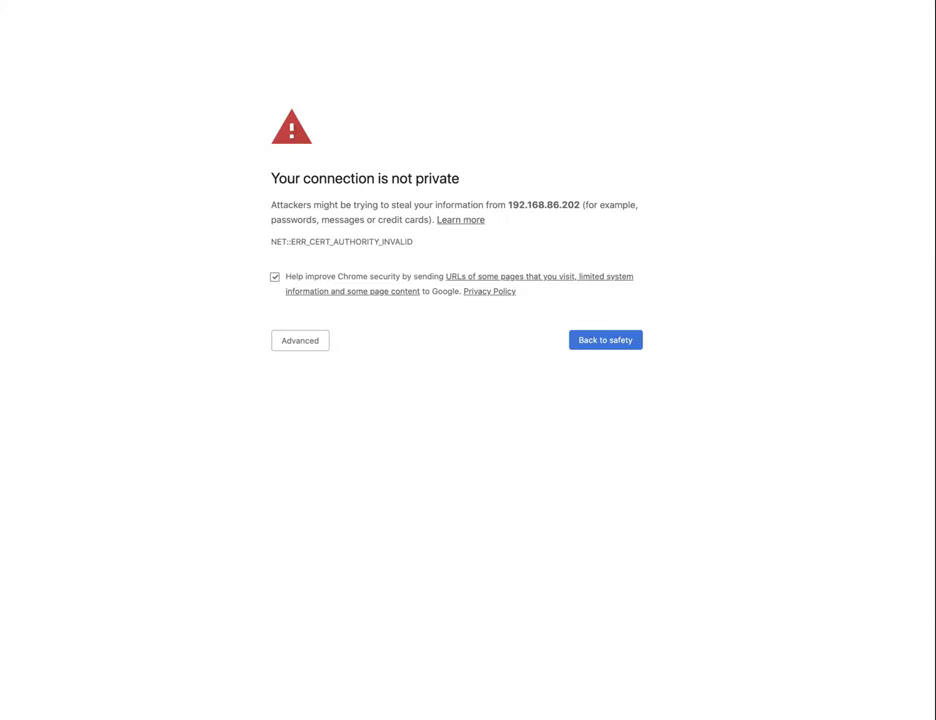
# Bypass the certificate warning and sign into the CML web UI as admin.
pyautogui.click(310, 343)
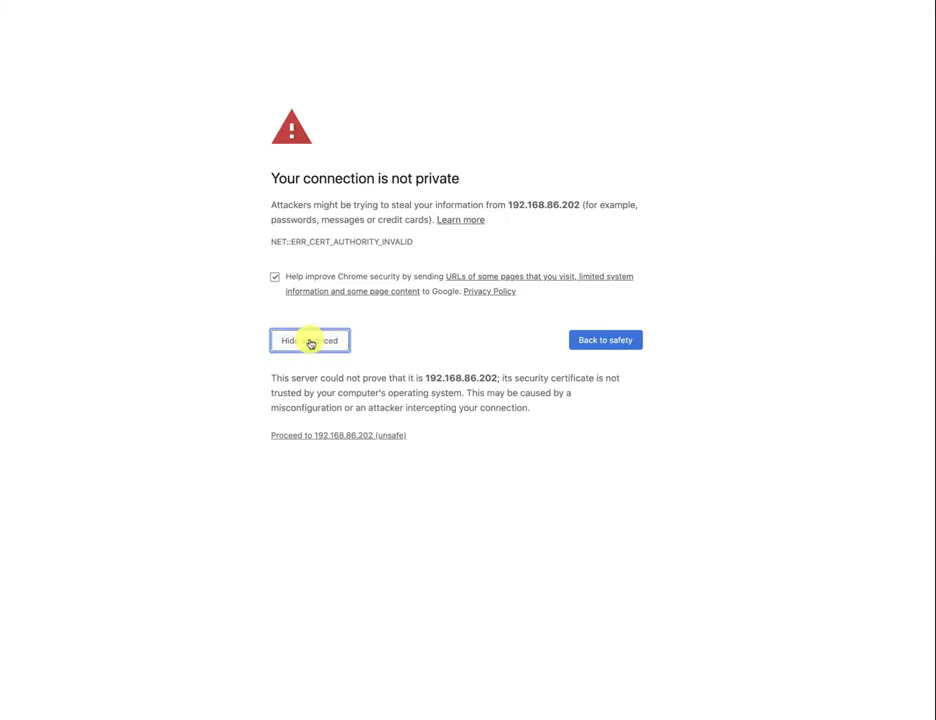
pyautogui.click(320, 443)
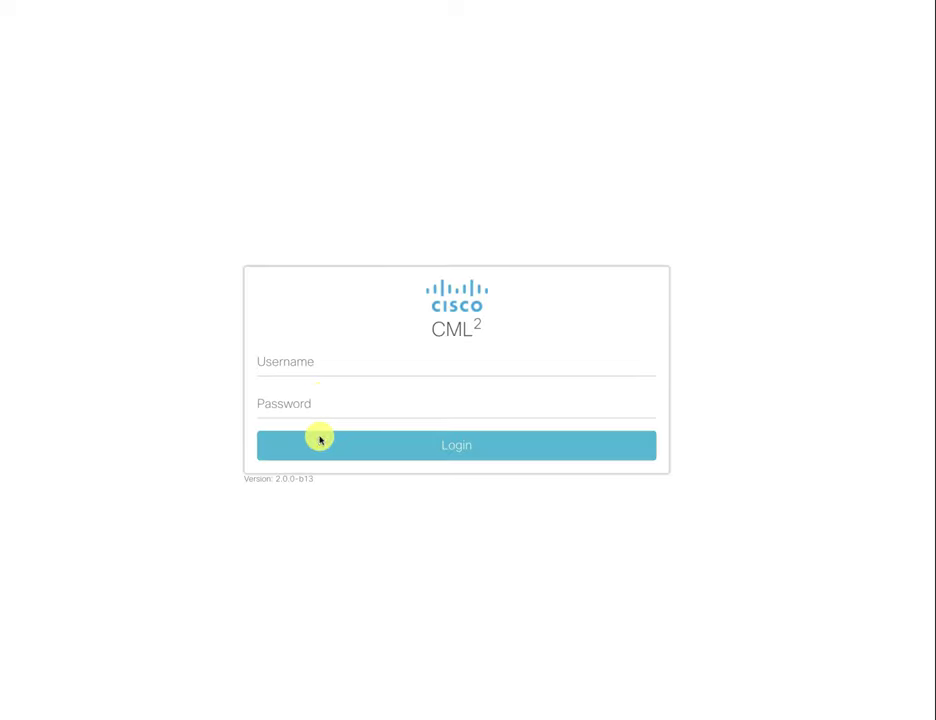
pyautogui.write('admin')
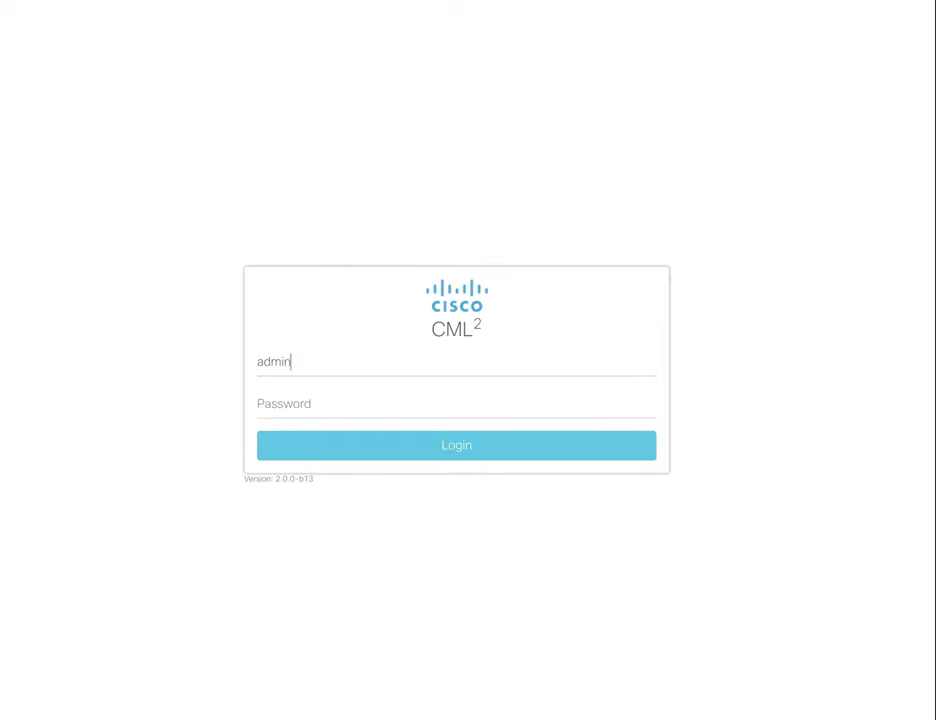
pyautogui.press('Tab')
pyautogui.click(445, 445)
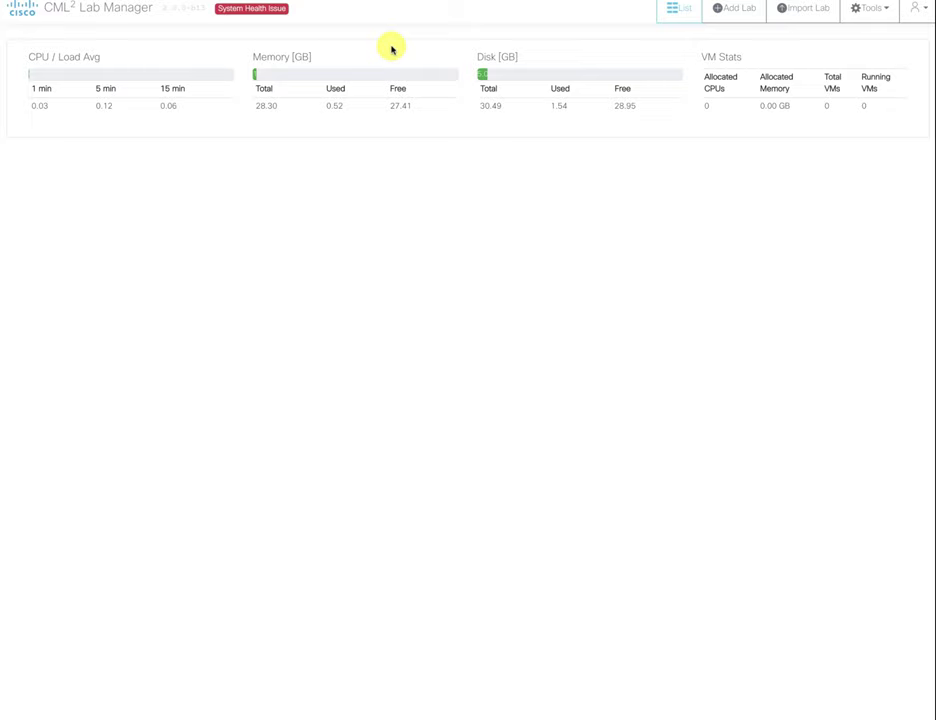
# Open Licensing settings from the System Health issue and start Smart Licensing registration.
pyautogui.click(256, 8)
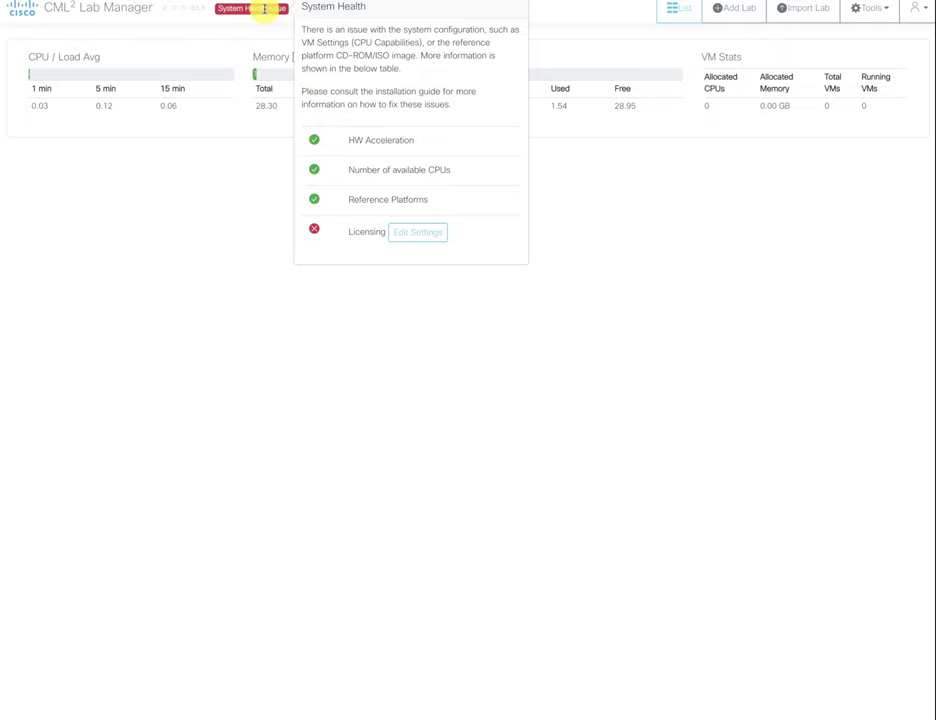
pyautogui.click(424, 234)
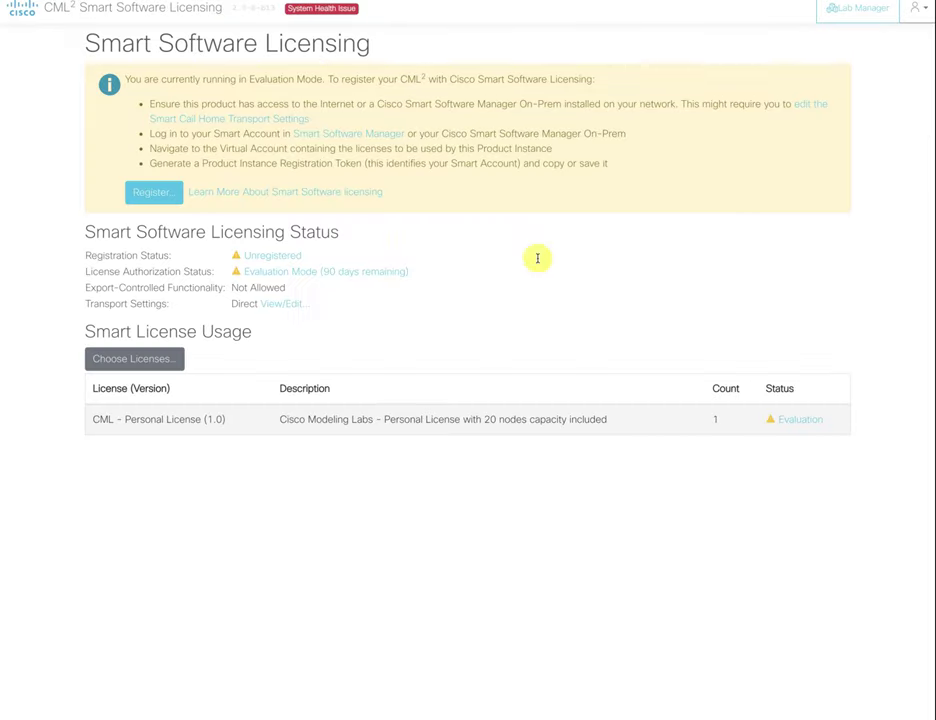
pyautogui.click(150, 194)
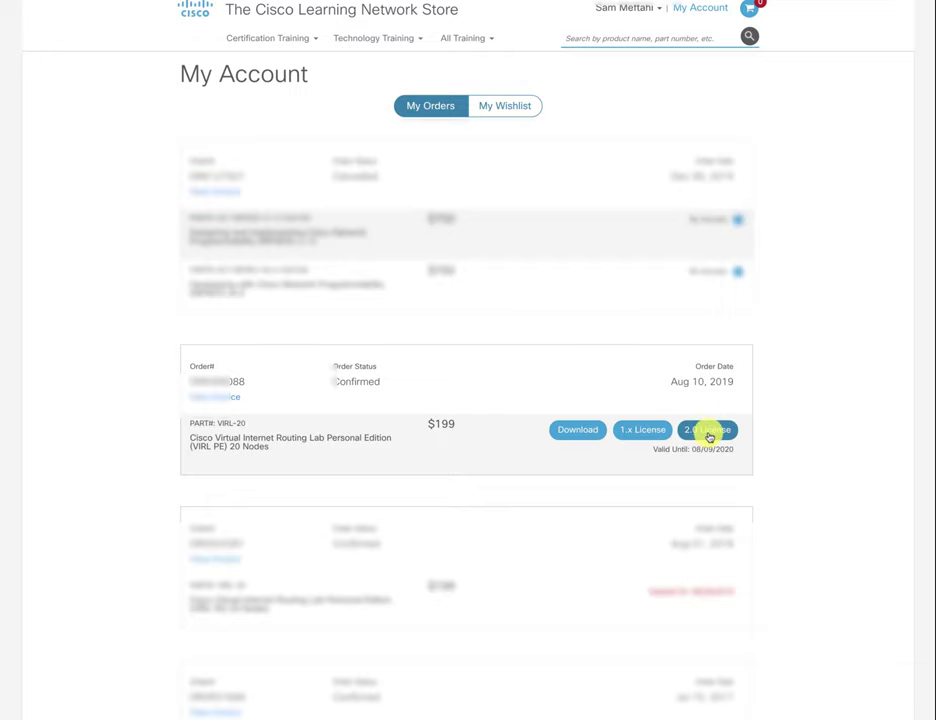
# Reveal the VIRL-20 order's 2.0 registration token and copy it to the clipboard.
pyautogui.click(708, 434)
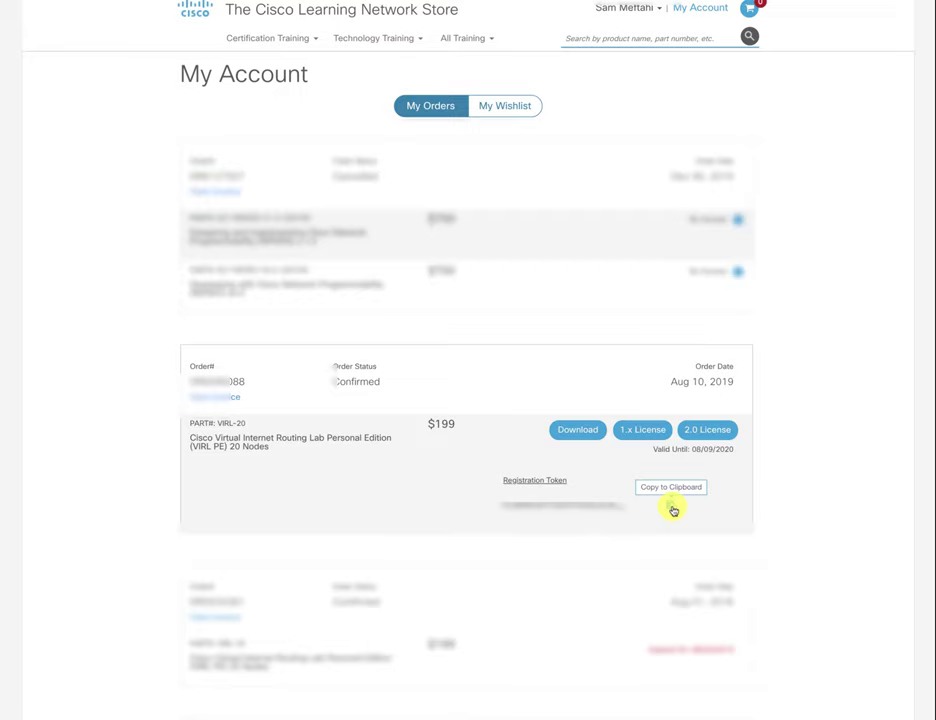
pyautogui.click(673, 510)
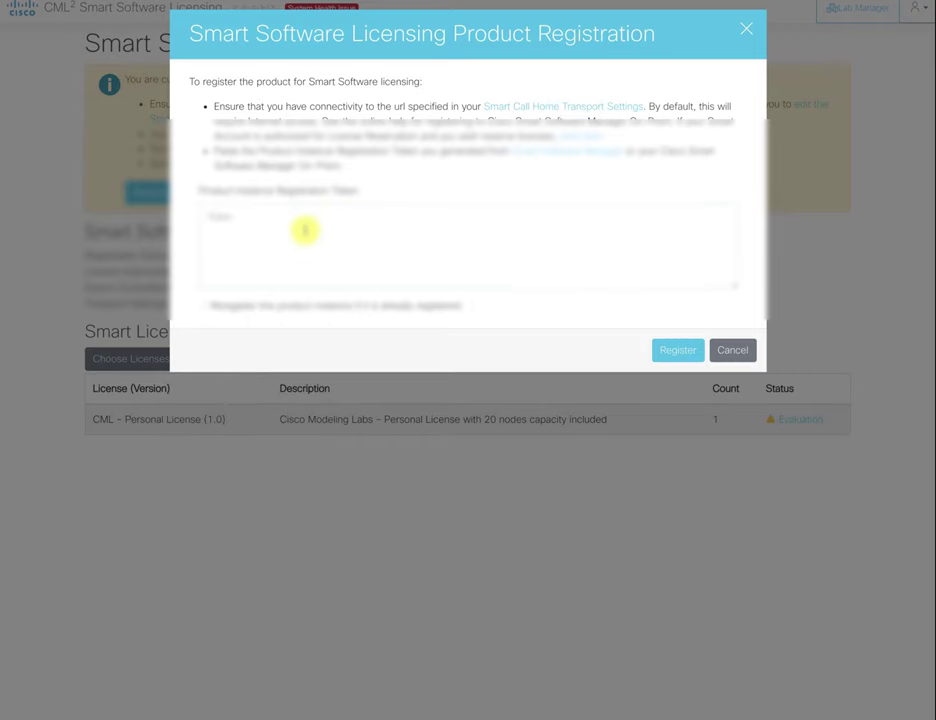
# Paste the copied token into CML's registration field and register the product.
pyautogui.rightClick(300, 230)
pyautogui.click(325, 305)
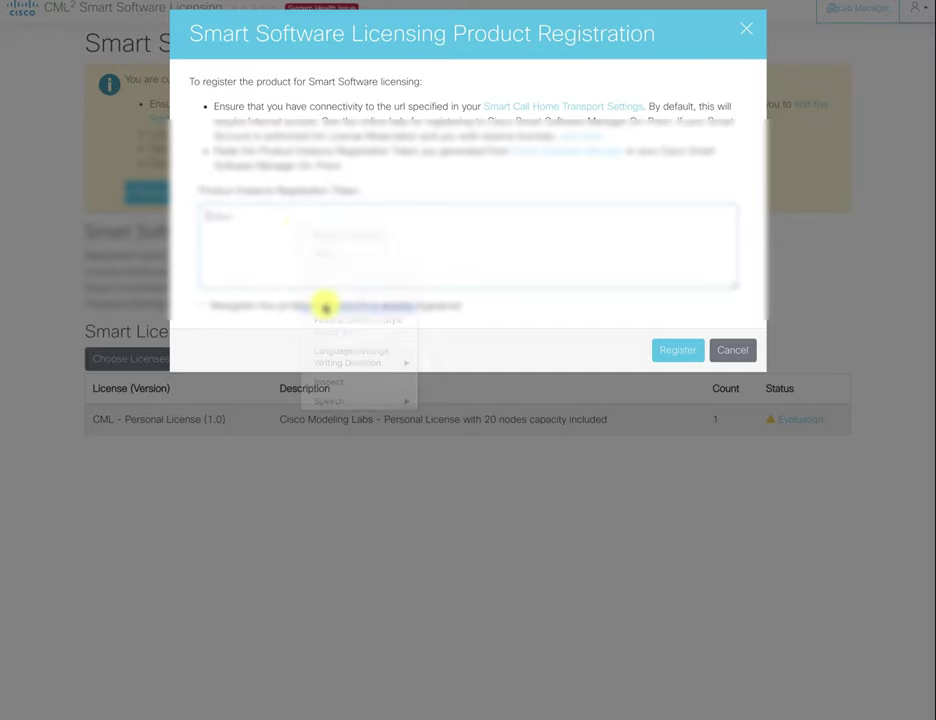
pyautogui.click(676, 351)
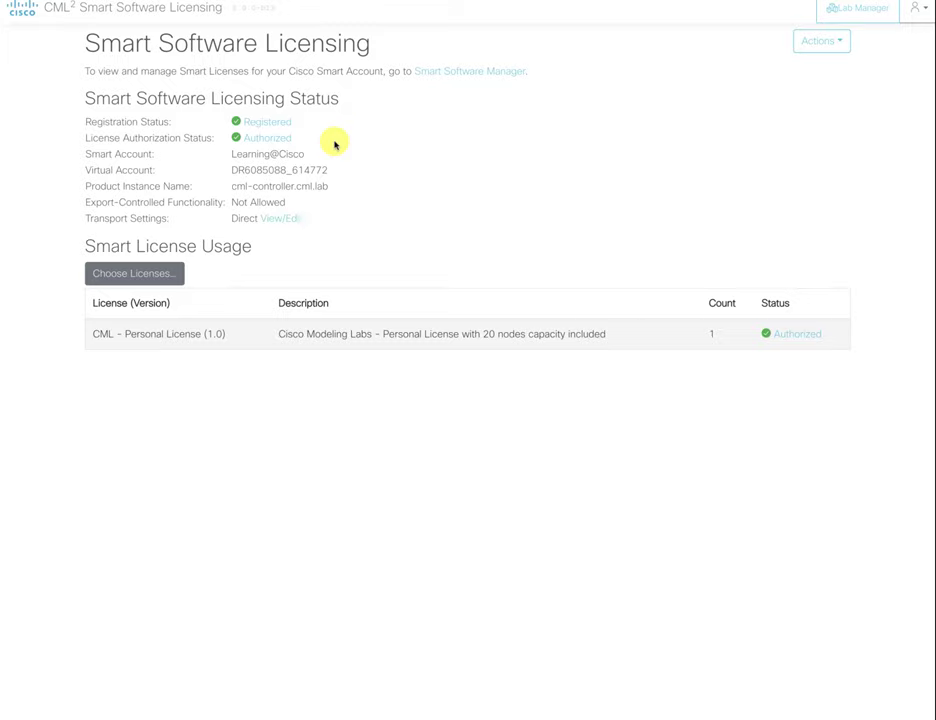
# Create a new empty lab from the Lab Manager dashboard and open it in Workbench.
pyautogui.click(852, 12)
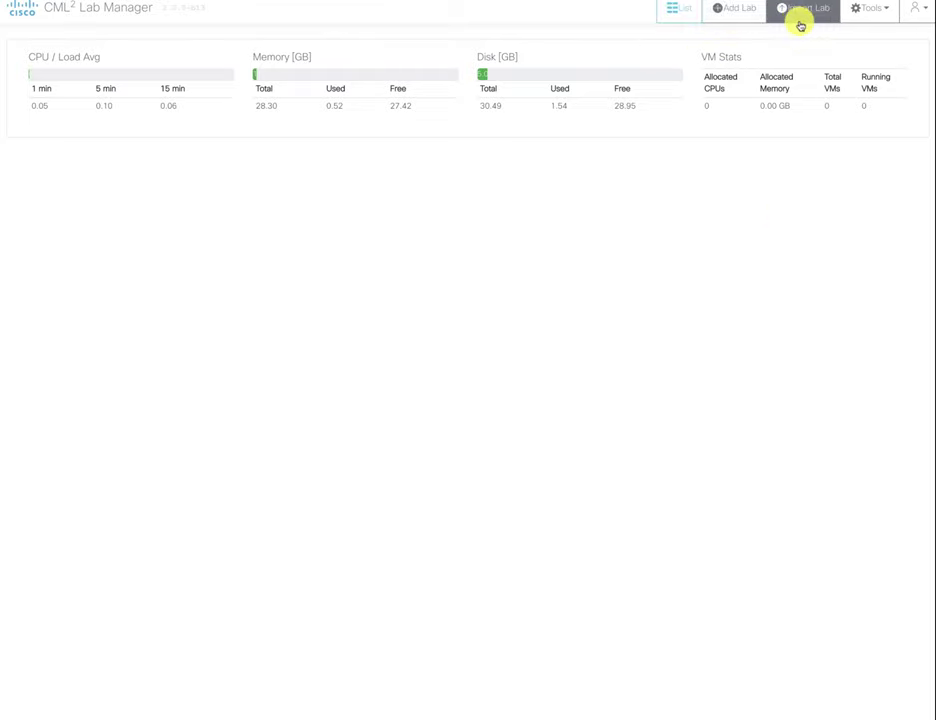
pyautogui.click(886, 10)
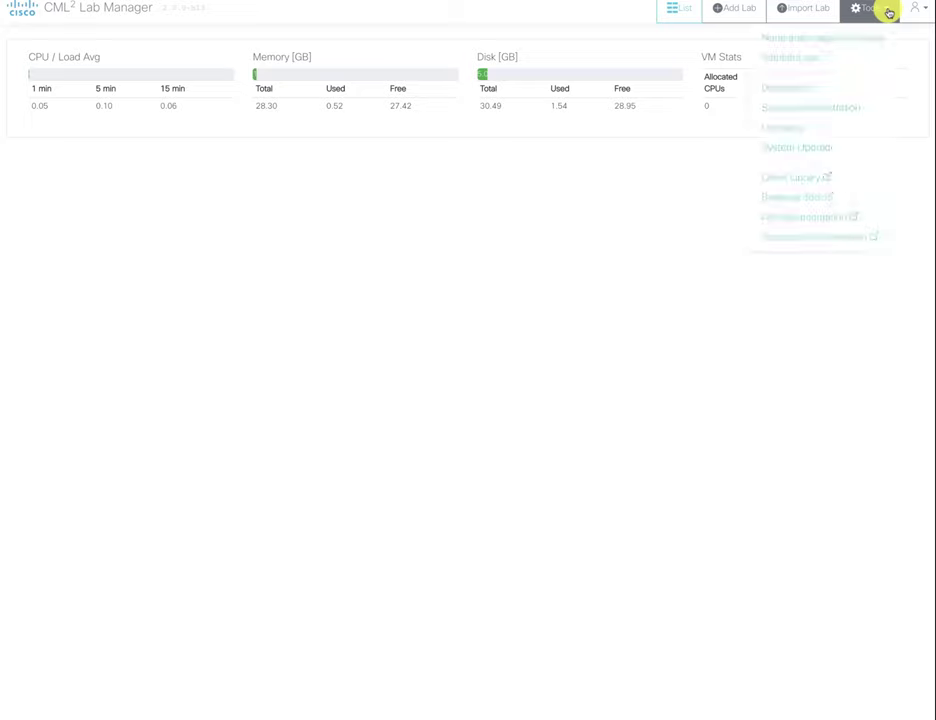
pyautogui.click(889, 12)
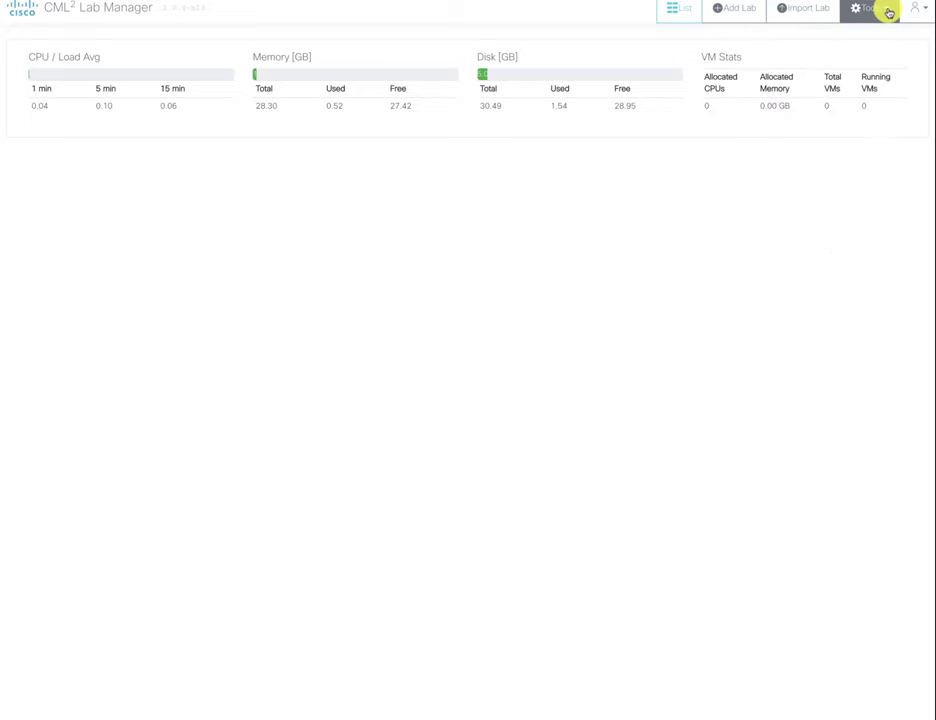
pyautogui.click(740, 13)
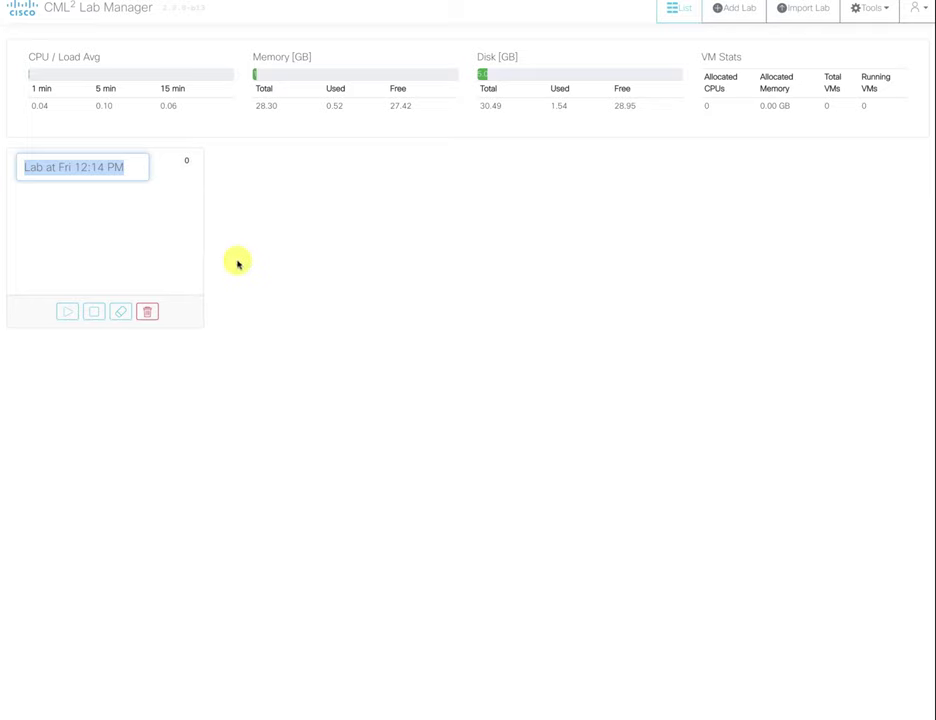
pyautogui.click(98, 242)
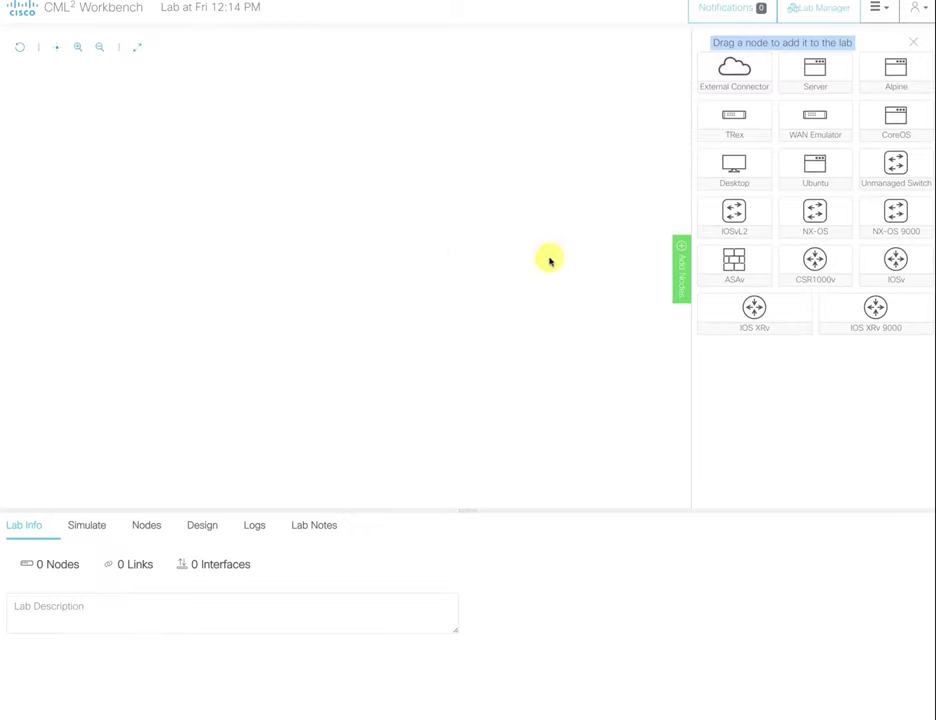
# Place an IOSv router and an IOSvL2 switch, then start a link from switch to router.
pyautogui.click(680, 250)
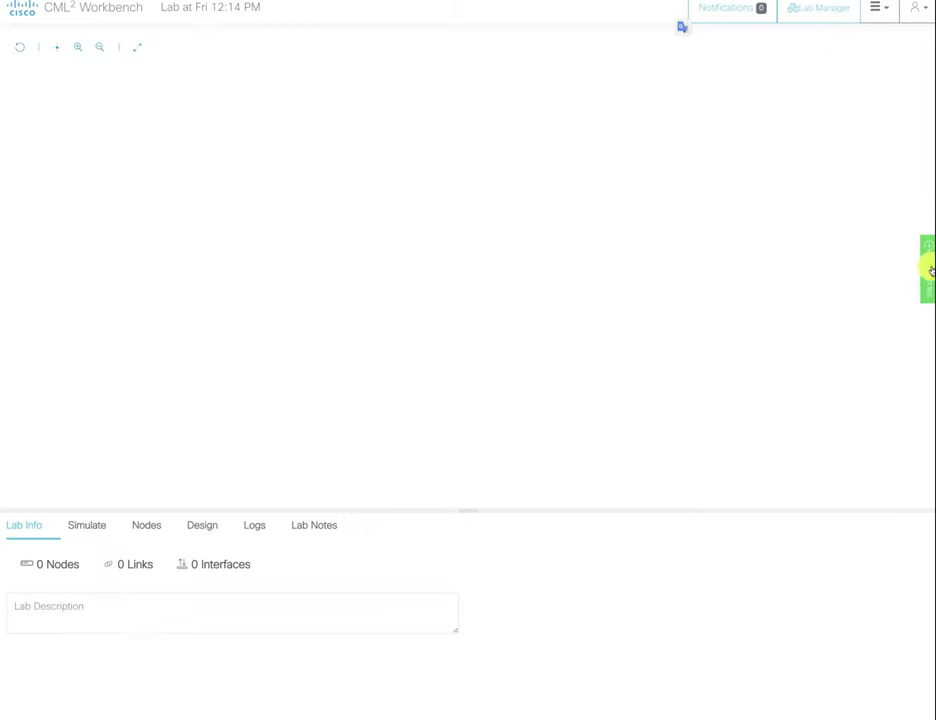
pyautogui.click(929, 256)
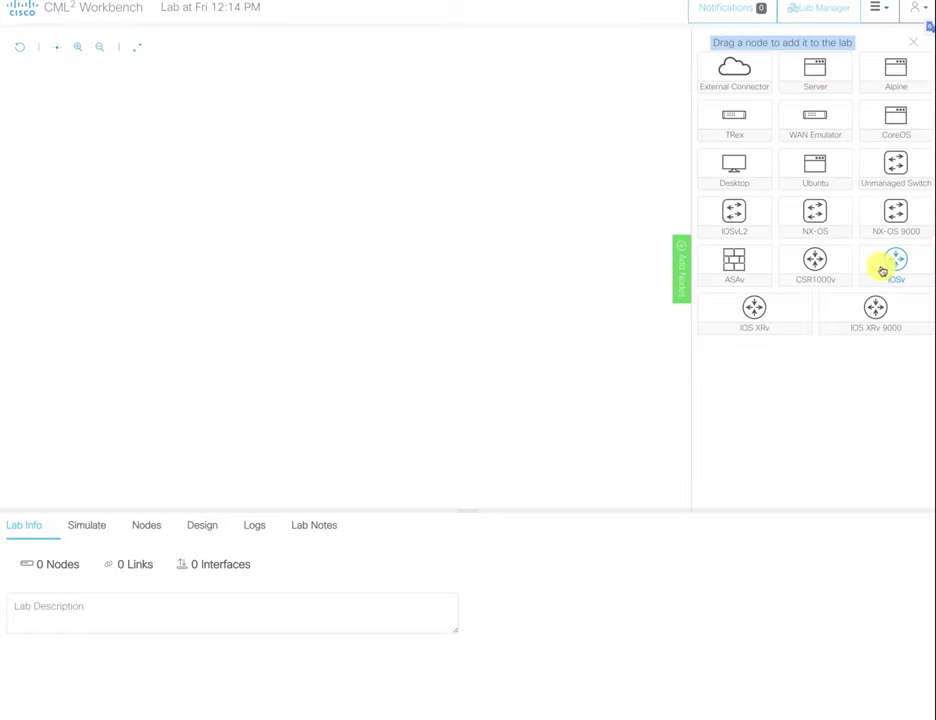
pyautogui.moveTo(894, 267); pyautogui.dragTo(256, 277)
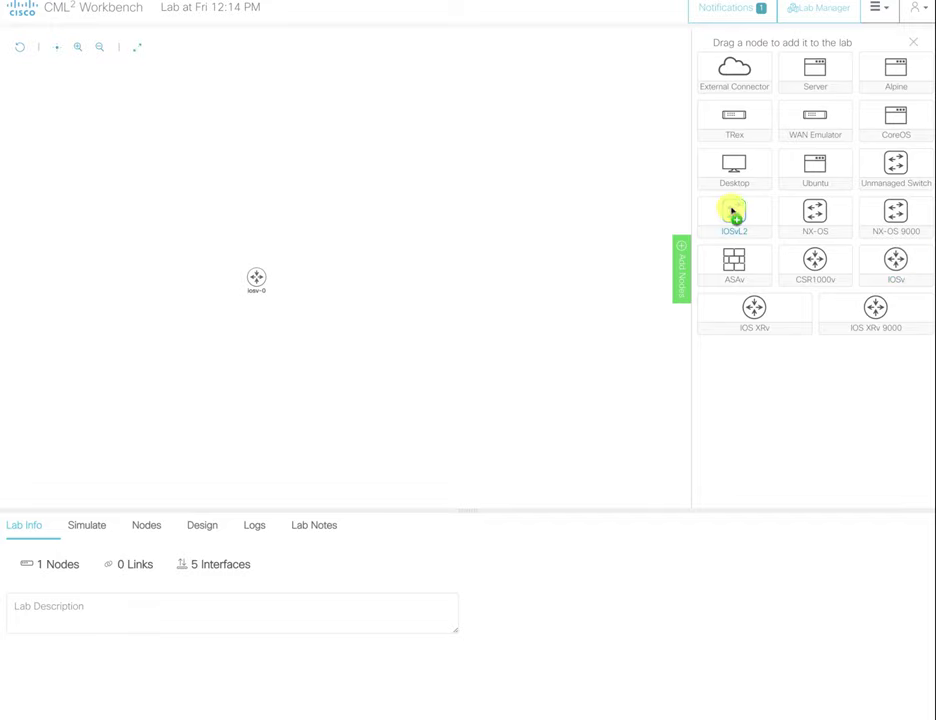
pyautogui.moveTo(733, 213); pyautogui.dragTo(329, 229)
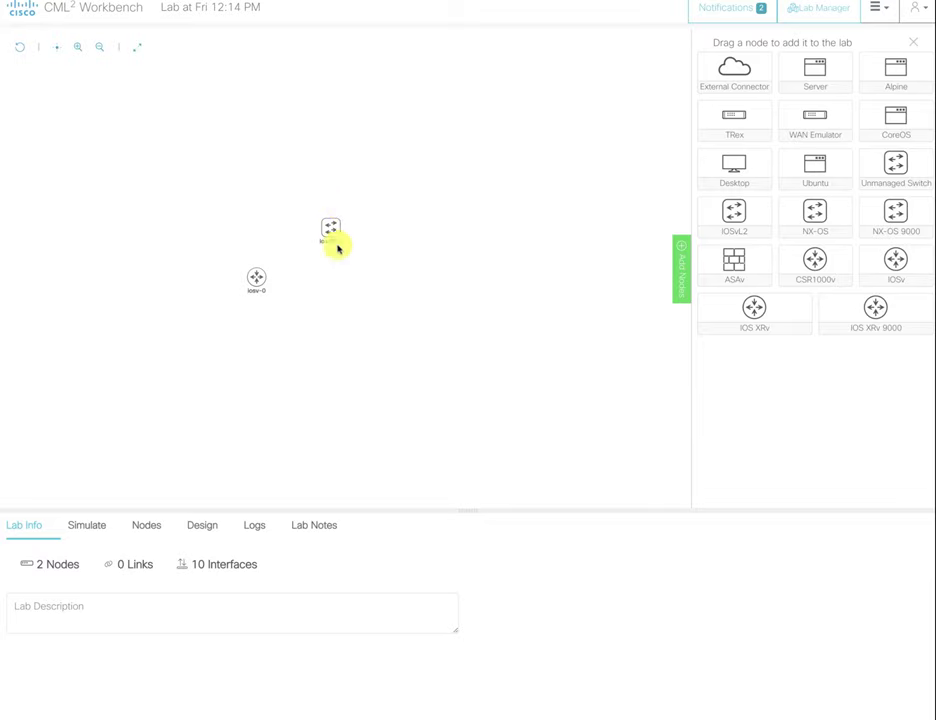
pyautogui.moveTo(328, 222)
pyautogui.moveTo(334, 213); pyautogui.dragTo(256, 276)
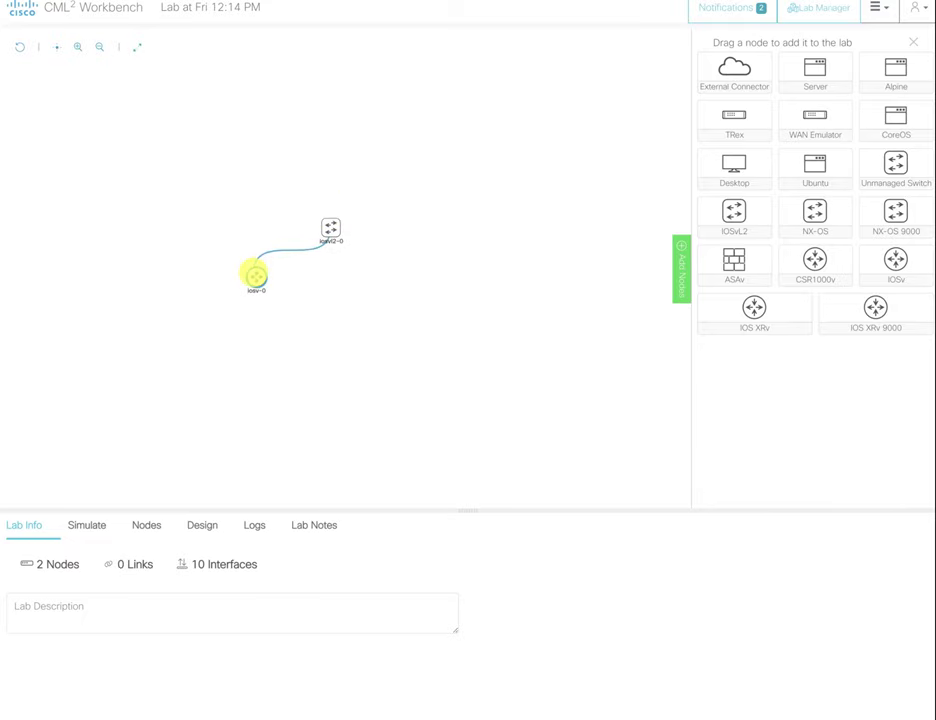
# Link the switch's GigE0/0 to the router's GigE0/0.
pyautogui.click(310, 330)
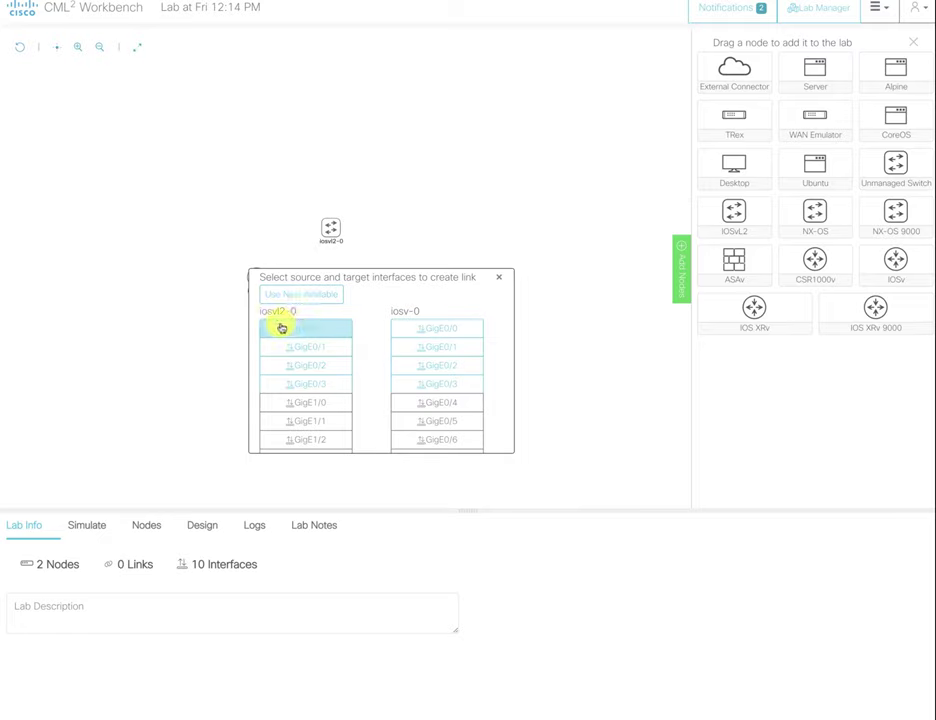
pyautogui.click(273, 327)
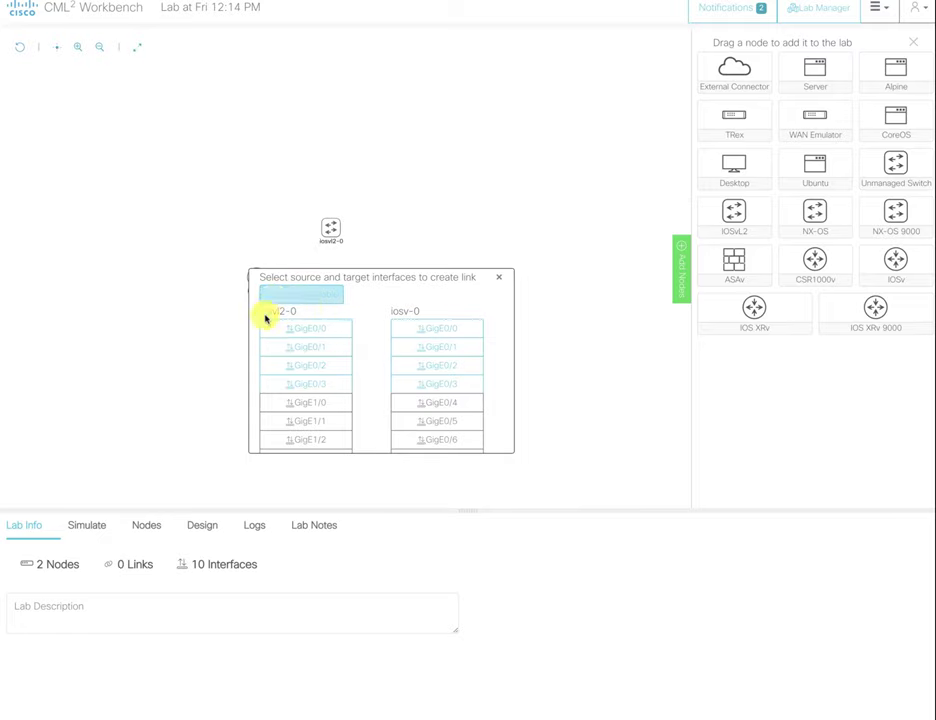
pyautogui.click(308, 329)
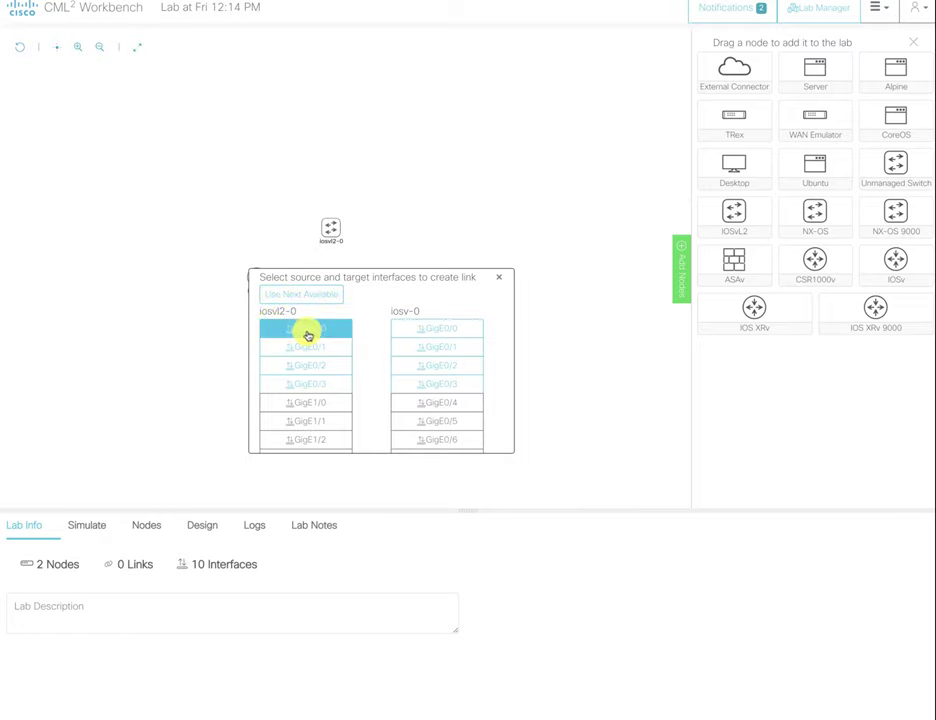
pyautogui.click(307, 334)
pyautogui.click(420, 333)
pyautogui.click(447, 331)
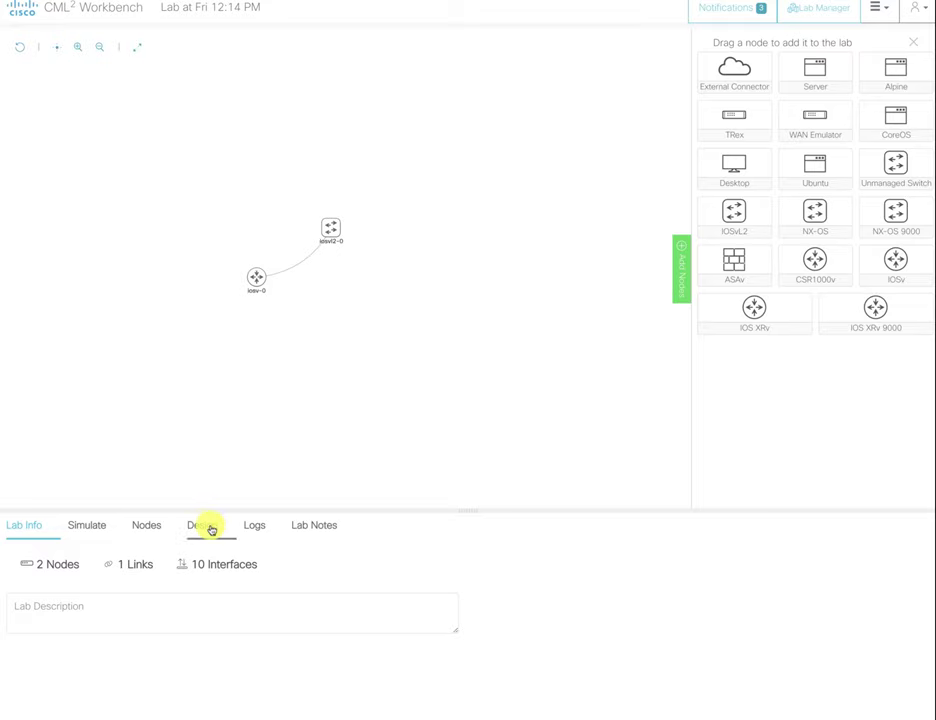
# Start the lab from the Simulate controls and enlarge the lower panel.
pyautogui.click(86, 525)
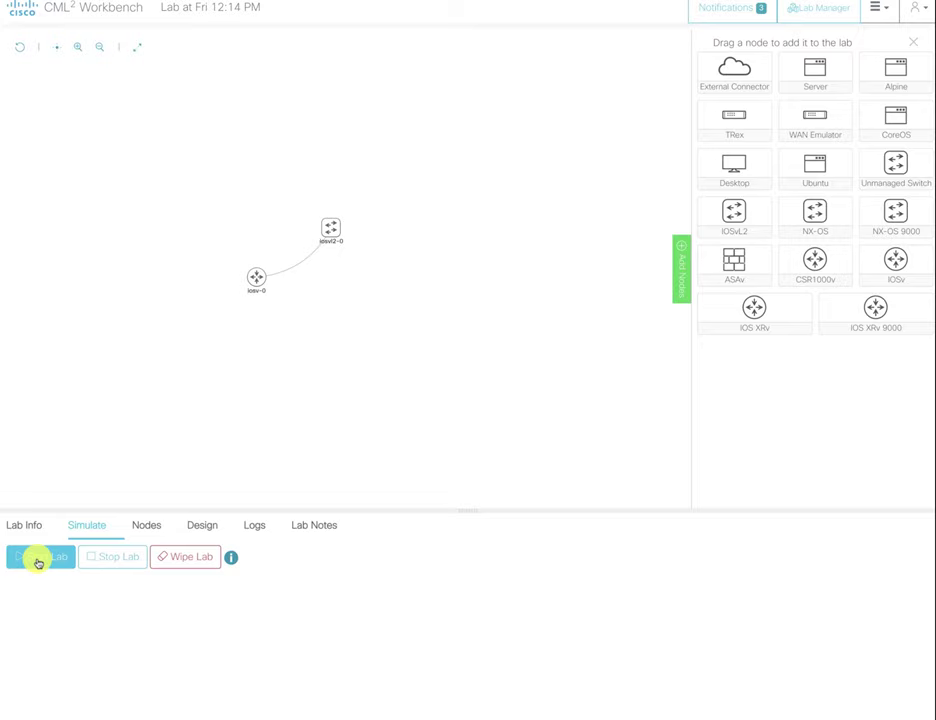
pyautogui.click(38, 561)
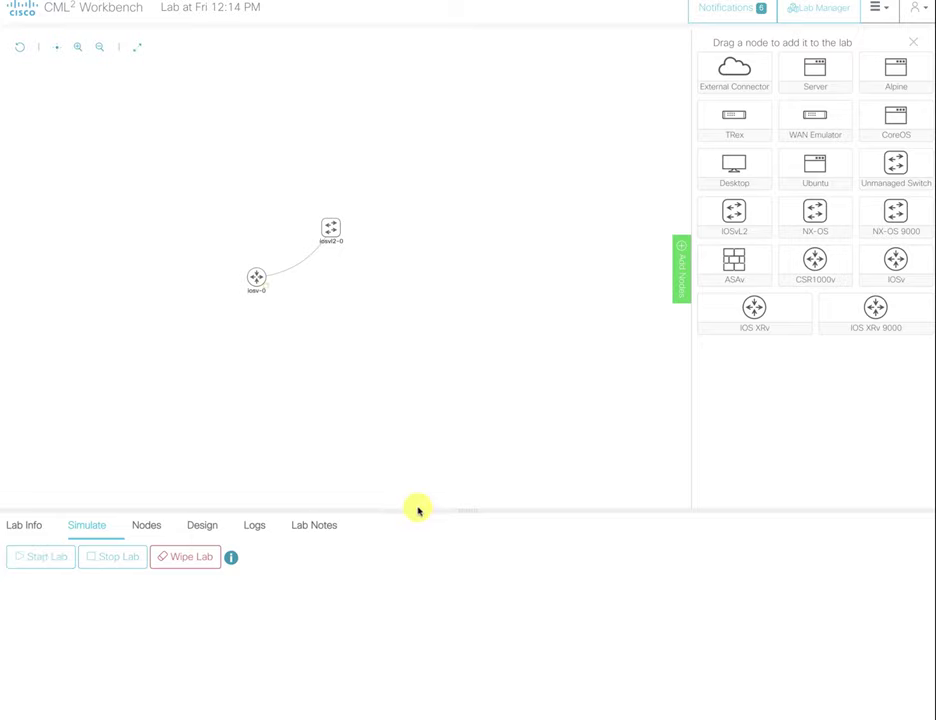
pyautogui.moveTo(465, 511); pyautogui.dragTo(499, 315)
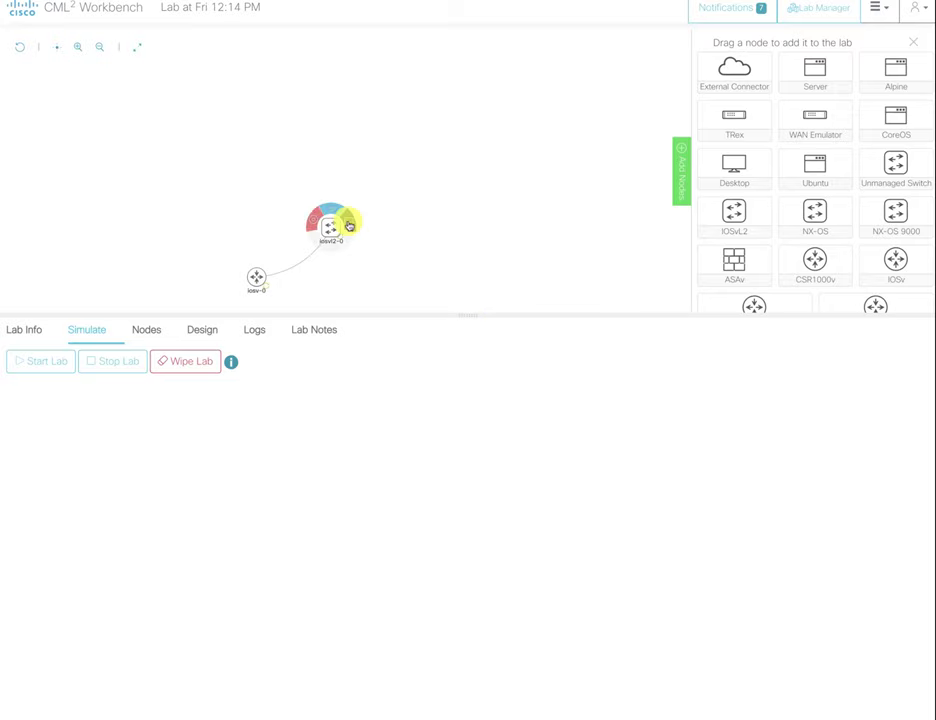
# Open a console session to the iosvl2-0 switch and enter configuration mode.
pyautogui.click(349, 225)
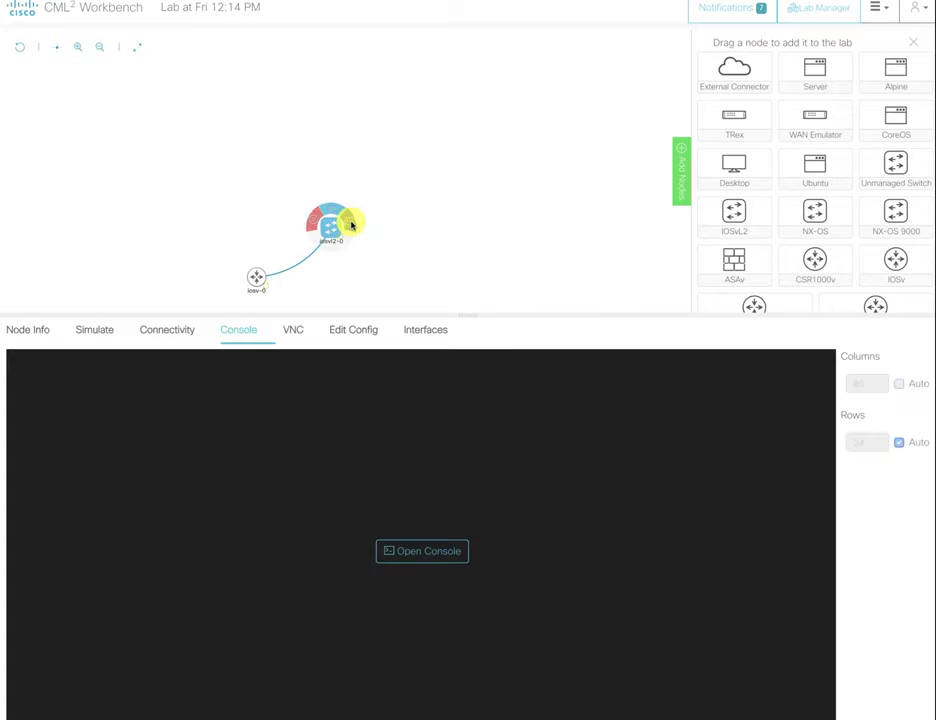
pyautogui.click(424, 552)
pyautogui.press('Return')
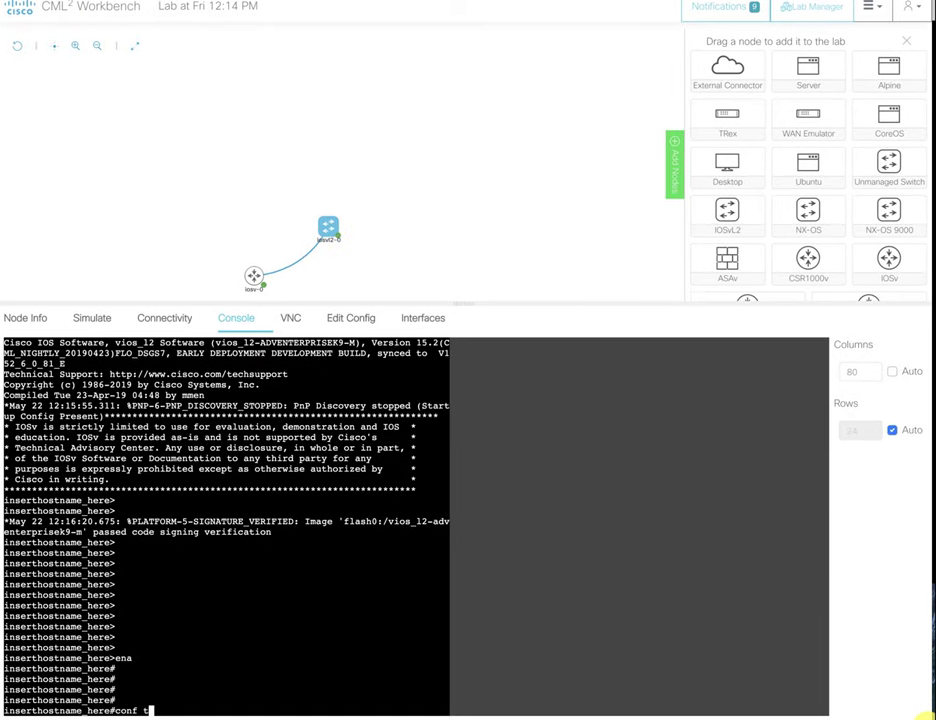
pyautogui.press('Return')
pyautogui.press('Return')
pyautogui.press('Return')
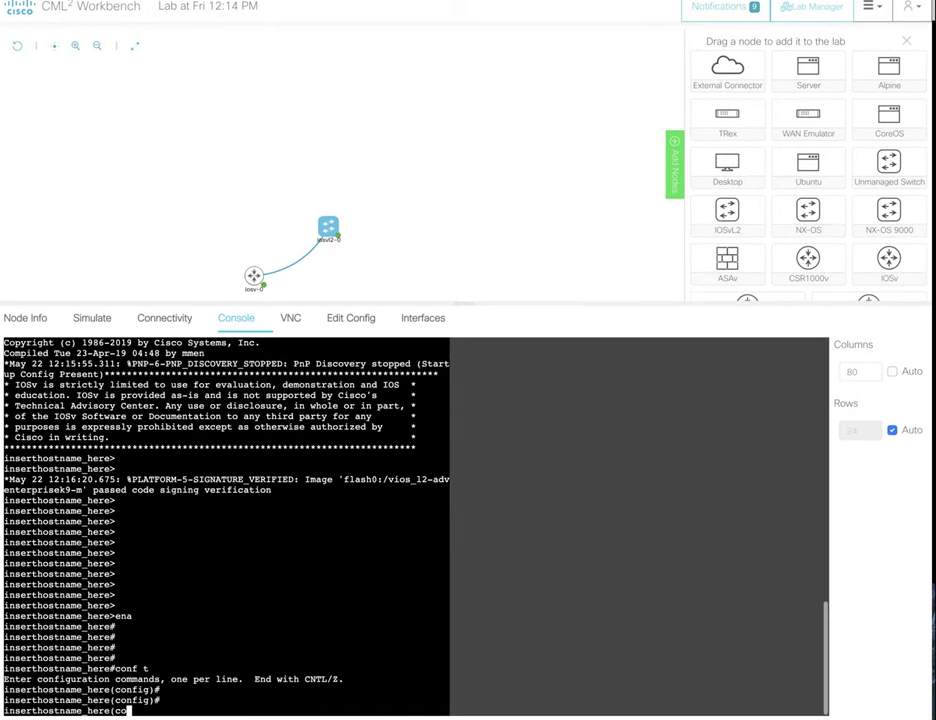
# Set the switch hostname to TEST_CML-SW, exit config mode and save with wr.
pyautogui.write('hos')
pyautogui.press('Tab')
pyautogui.write('T')
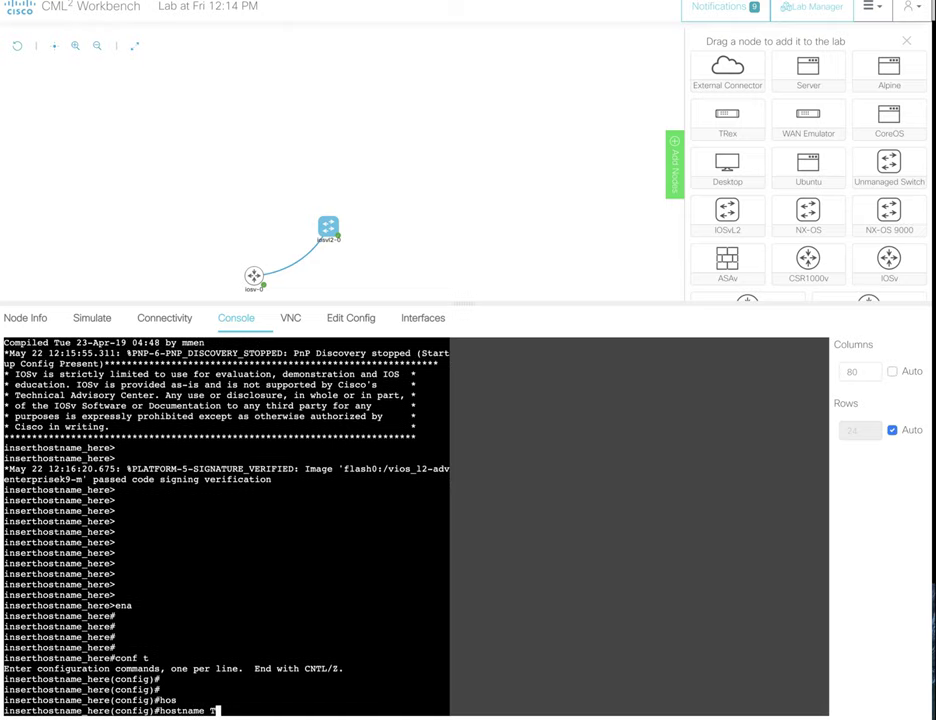
pyautogui.write('EST')
pyautogui.write('_')
pyautogui.write('CML-')
pyautogui.write('SW')
pyautogui.press('Return')
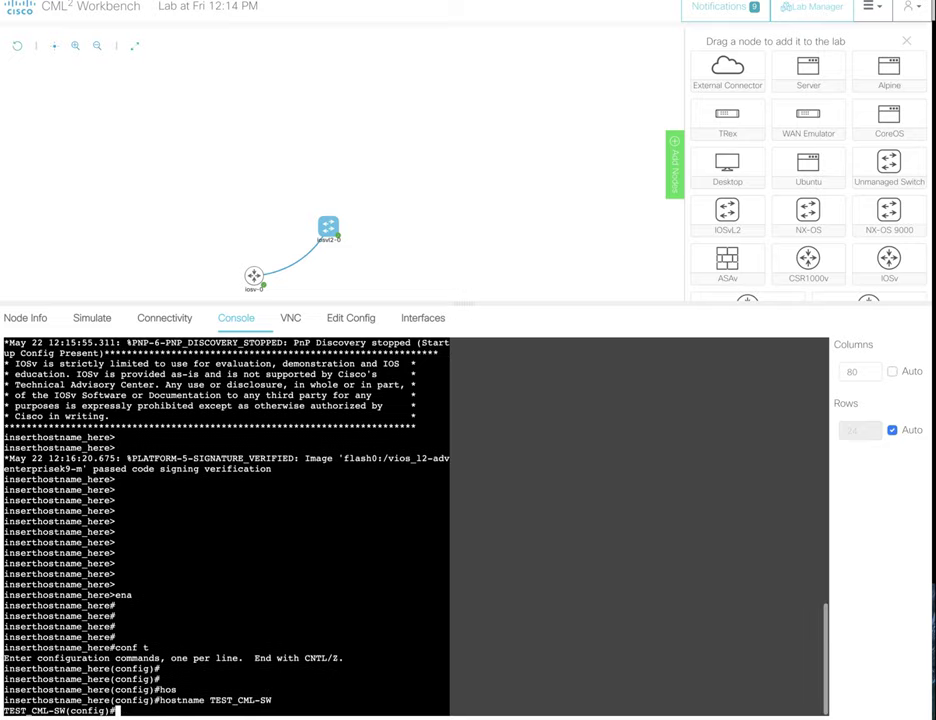
pyautogui.press('Return')
pyautogui.press('Return')
pyautogui.hotkey('ctrl', 'z')
pyautogui.press('Return')
pyautogui.press('Return')
pyautogui.press('Return')
pyautogui.press('Return')
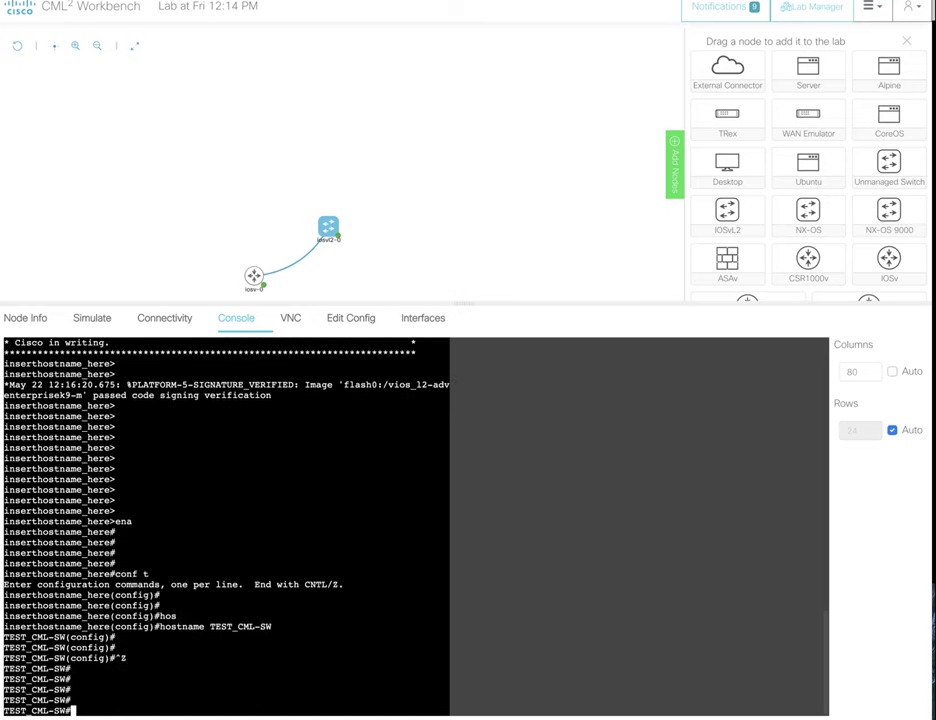
pyautogui.write('wr')
pyautogui.press('Return')
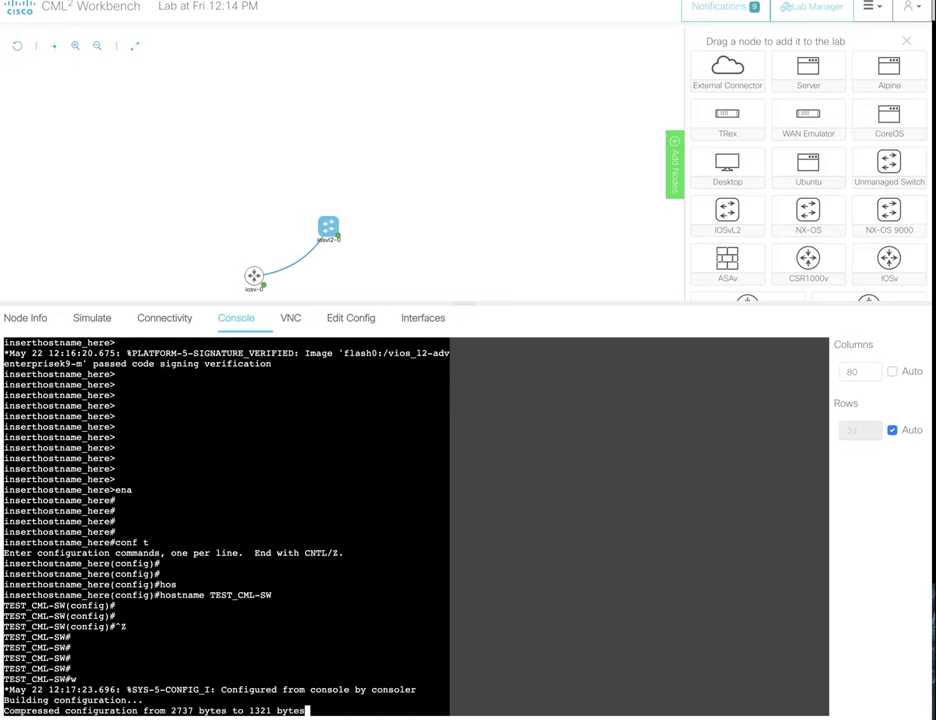
pyautogui.press('Return')
pyautogui.press('Return')
pyautogui.press('Return')
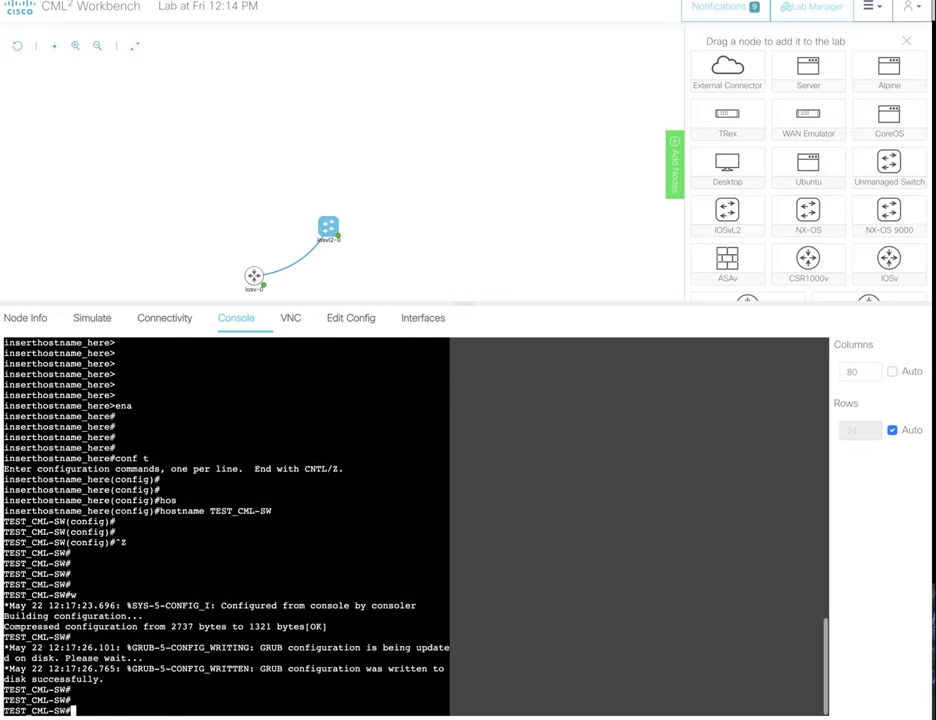
# Run 'sh ip int br' on the switch and enable Columns Auto to widen the console.
pyautogui.write('sh ip in tbr')
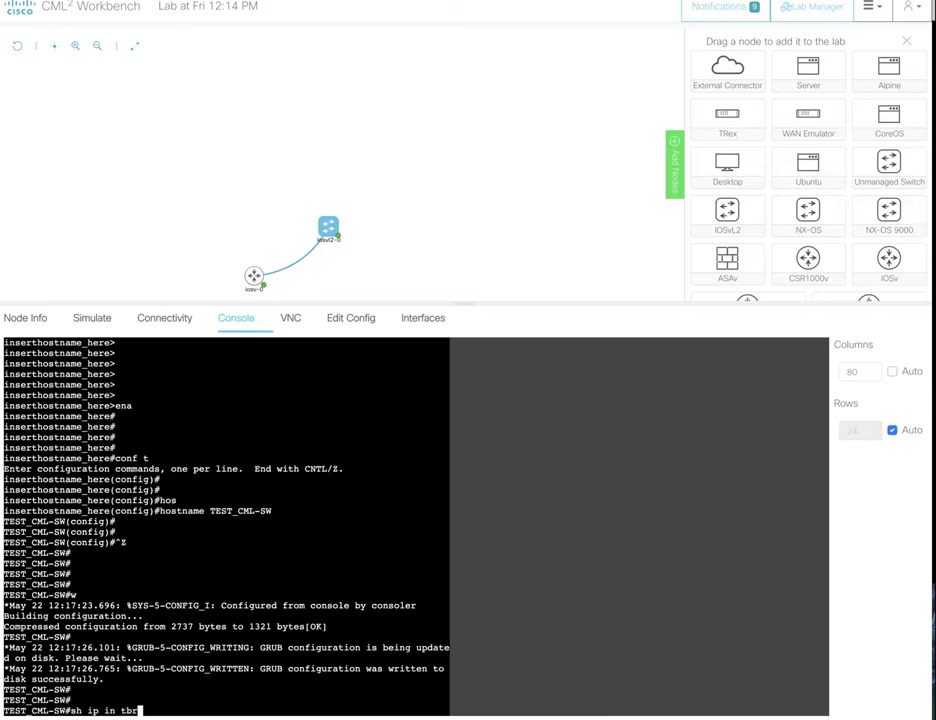
pyautogui.press('BackSpace')
pyautogui.press('BackSpace')
pyautogui.write('t br')
pyautogui.press('Return')
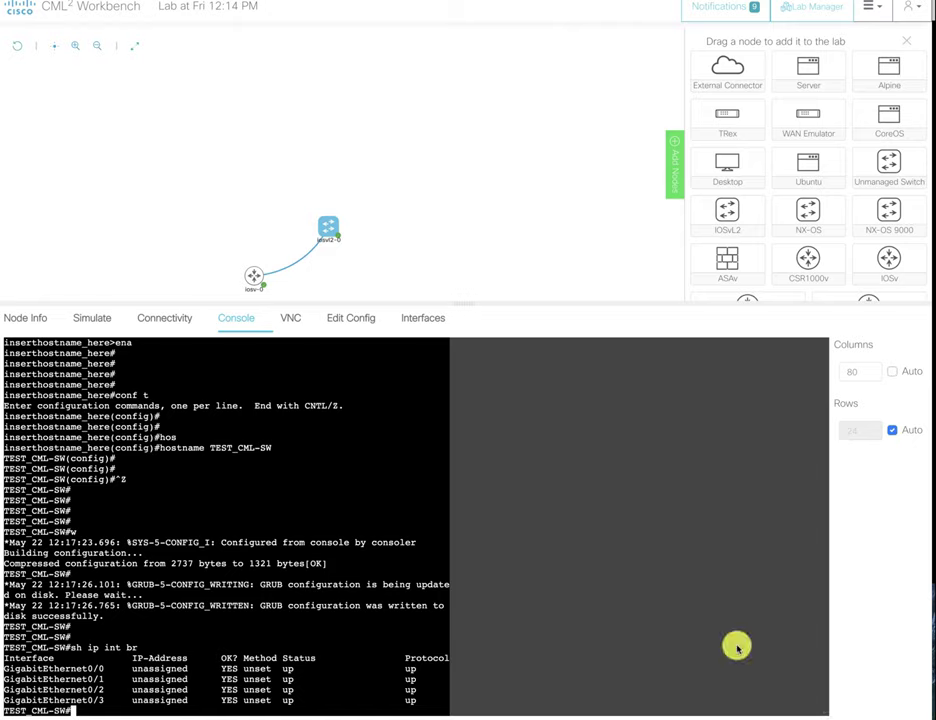
pyautogui.click(892, 372)
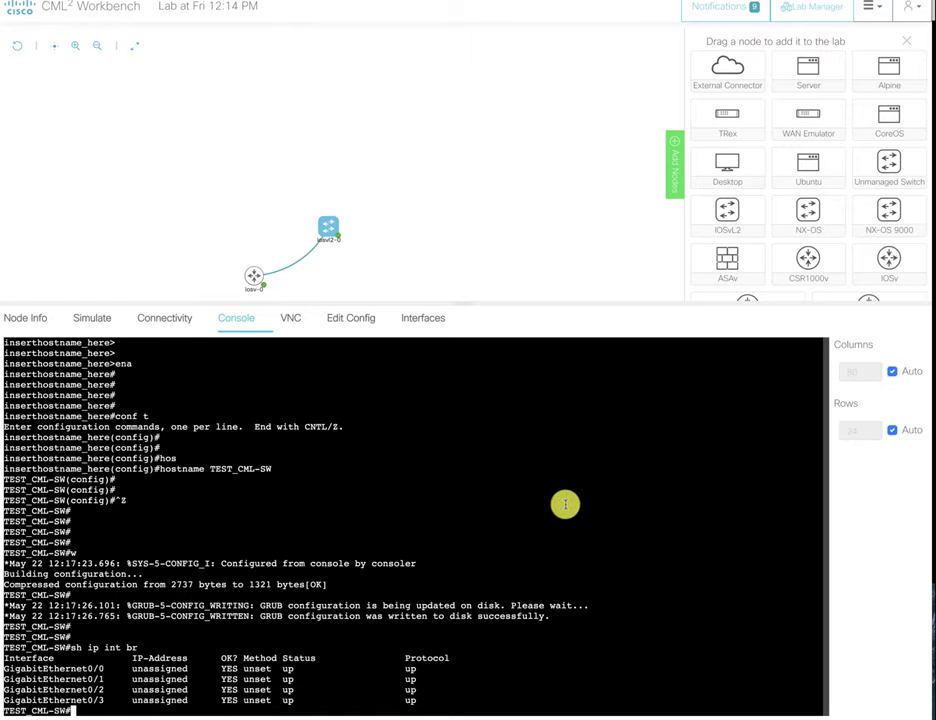
pyautogui.press('Return')
pyautogui.press('Return')
pyautogui.press('Return')
pyautogui.press('Return')
pyautogui.press('Return')
pyautogui.press('Return')
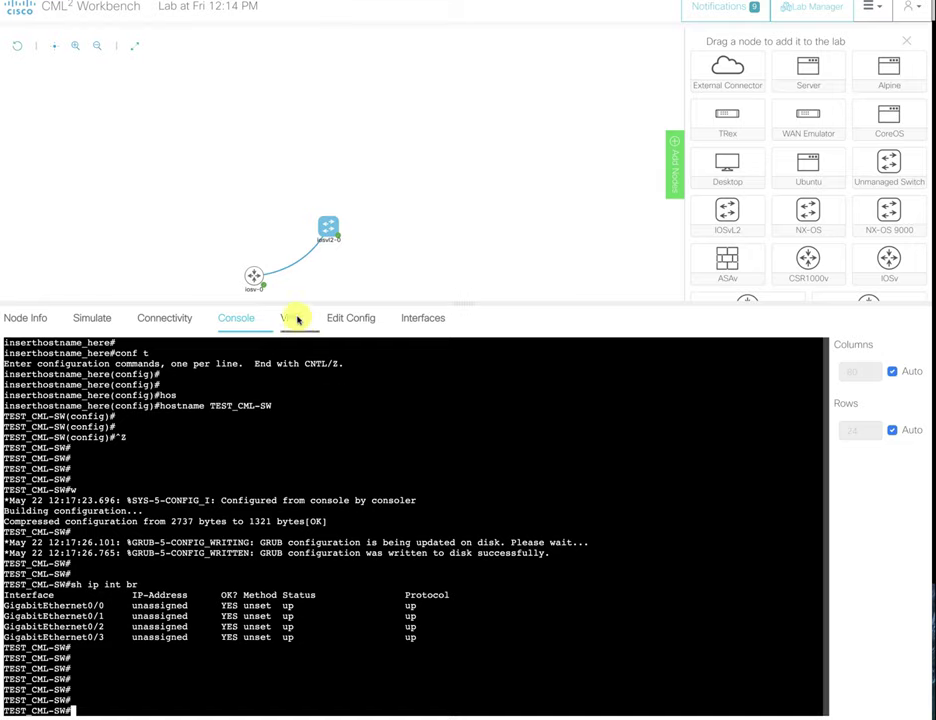
# Open the router's console, decline the initial configuration dialog and enter enable mode.
pyautogui.click(271, 273)
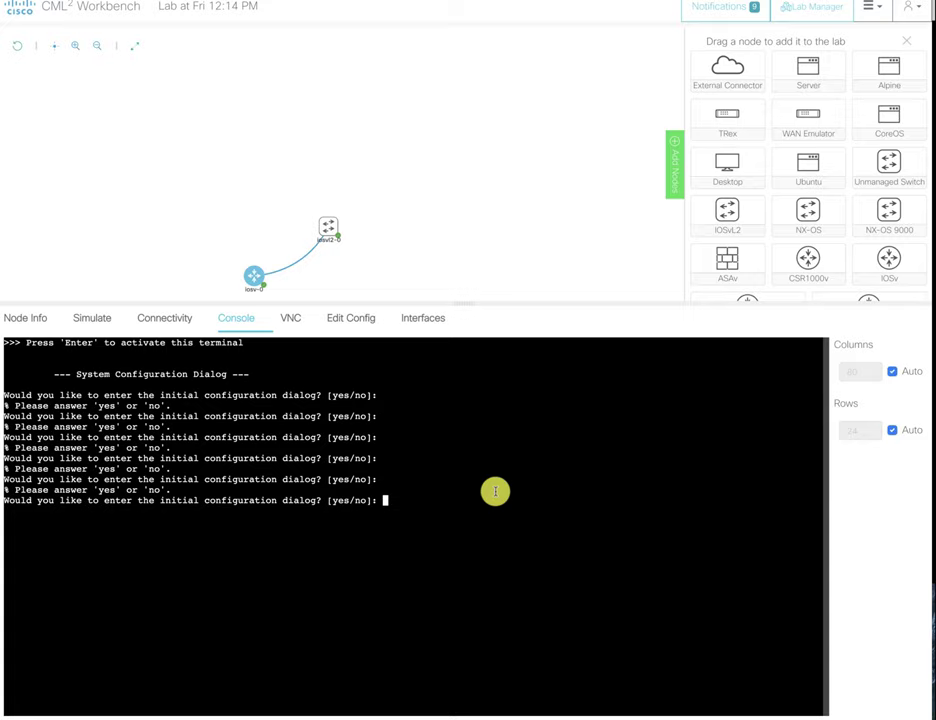
pyautogui.write('no')
pyautogui.press('Return')
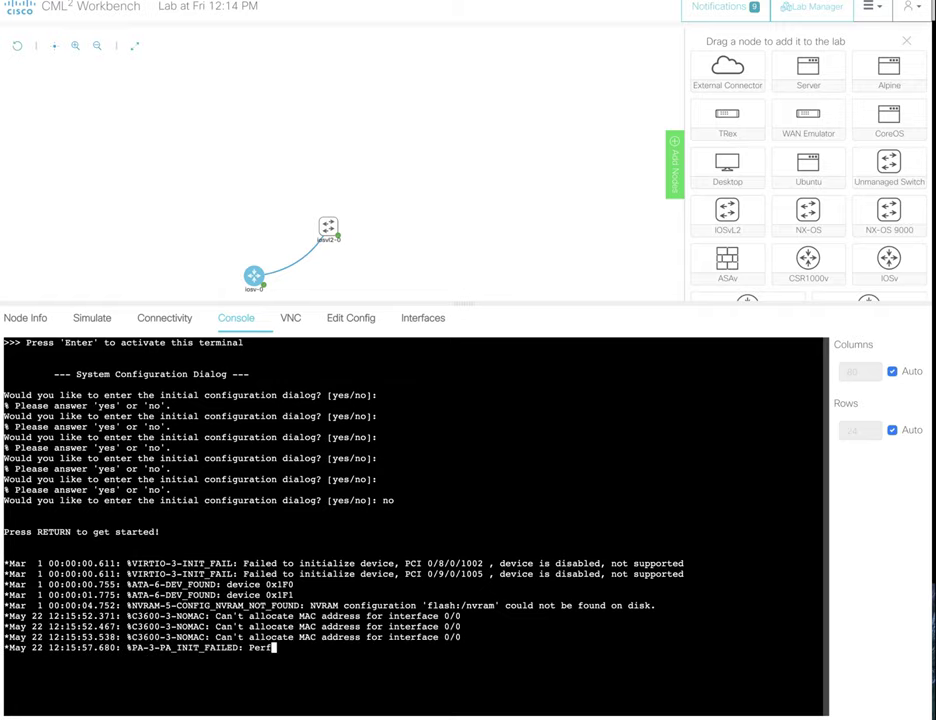
pyautogui.press('Return')
pyautogui.press('Return')
pyautogui.press('Return')
pyautogui.press('Return')
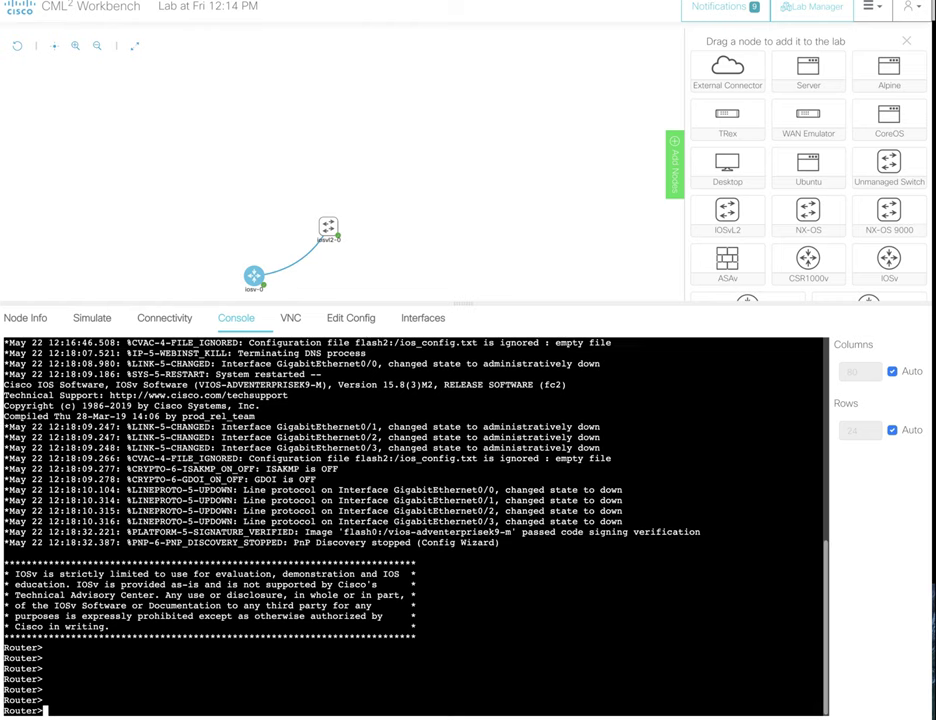
pyautogui.write('ena')
# Set the router hostname to CML-R1 and exit configuration mode.
pyautogui.press('Return')
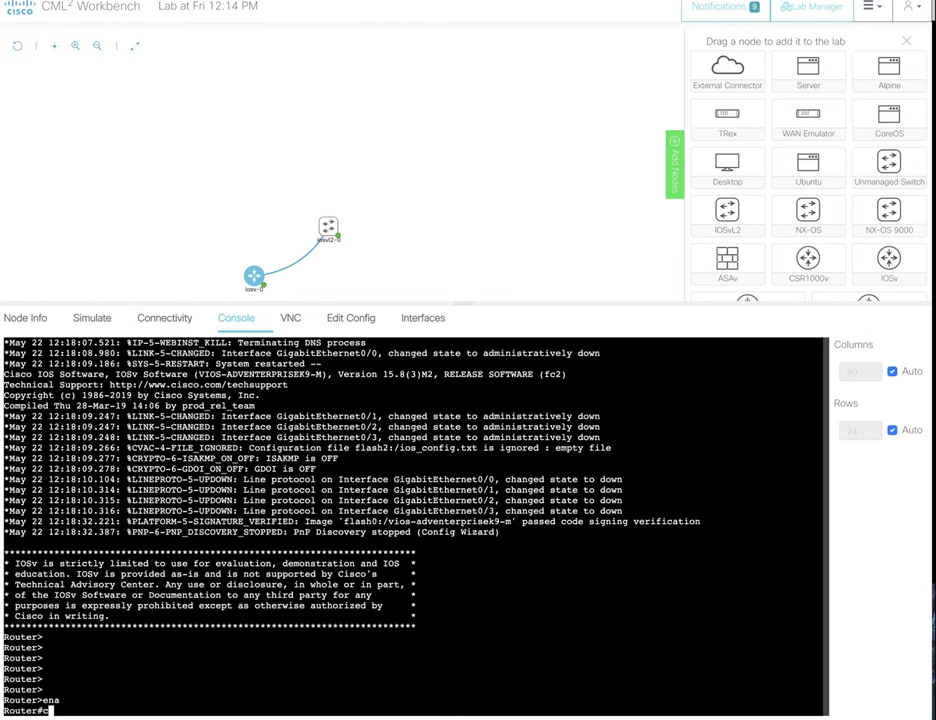
pyautogui.write('conf t')
pyautogui.press('Return')
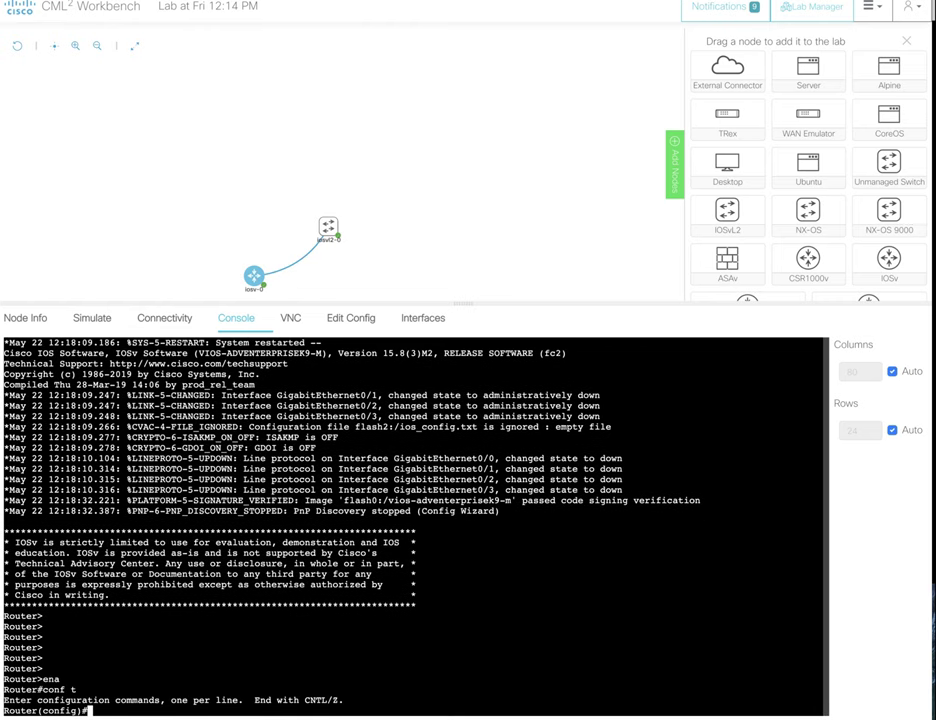
pyautogui.press('Return')
pyautogui.press('Return')
pyautogui.press('Return')
pyautogui.write('hos')
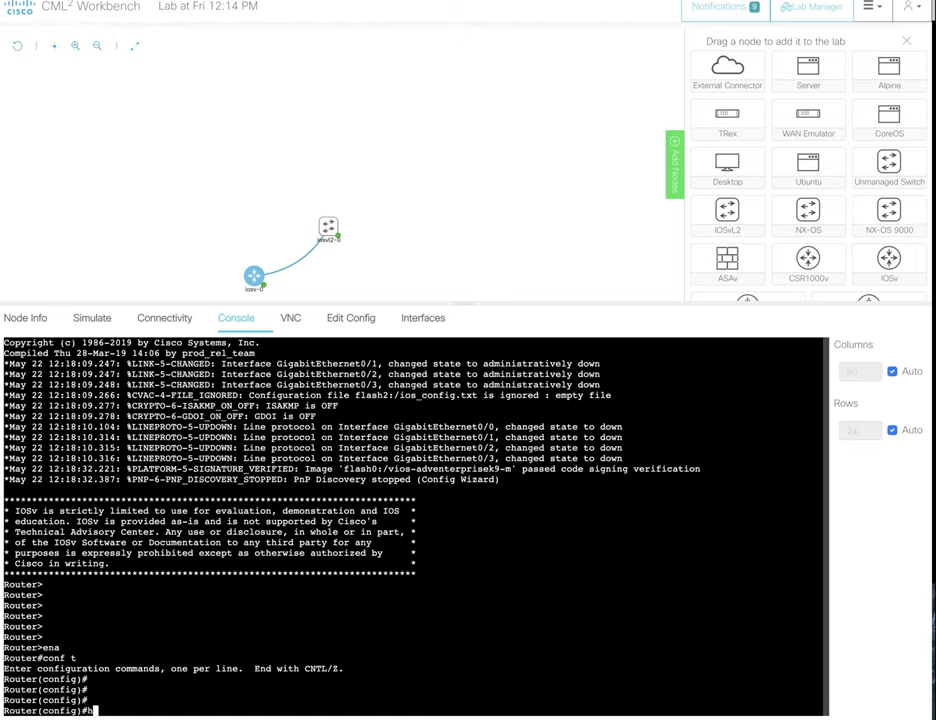
pyautogui.press('Tab')
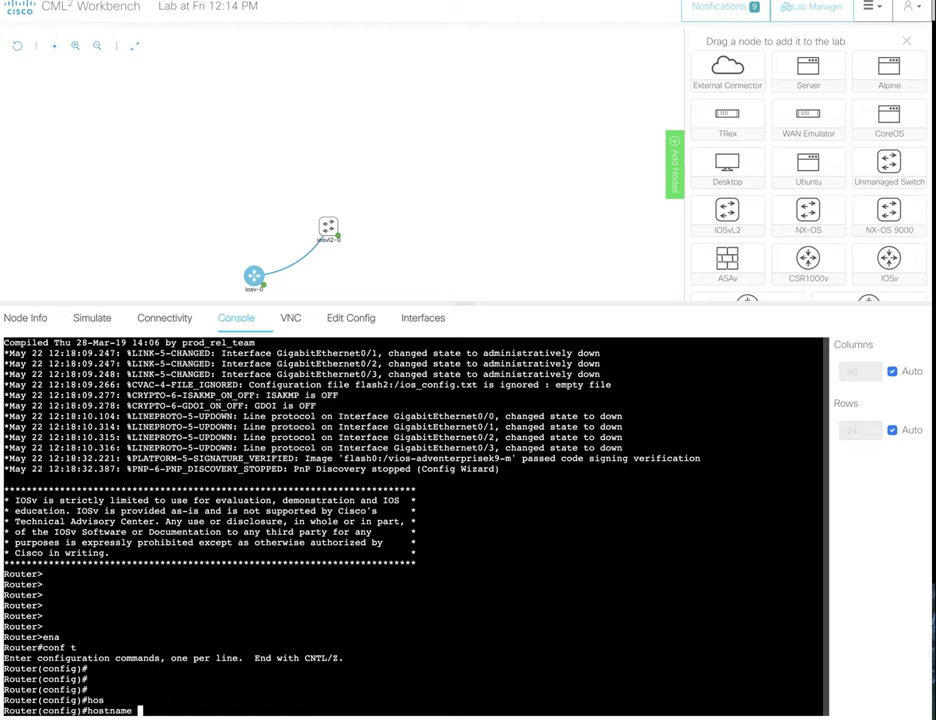
pyautogui.write('CML-')
pyautogui.write('R1')
pyautogui.press('Return')
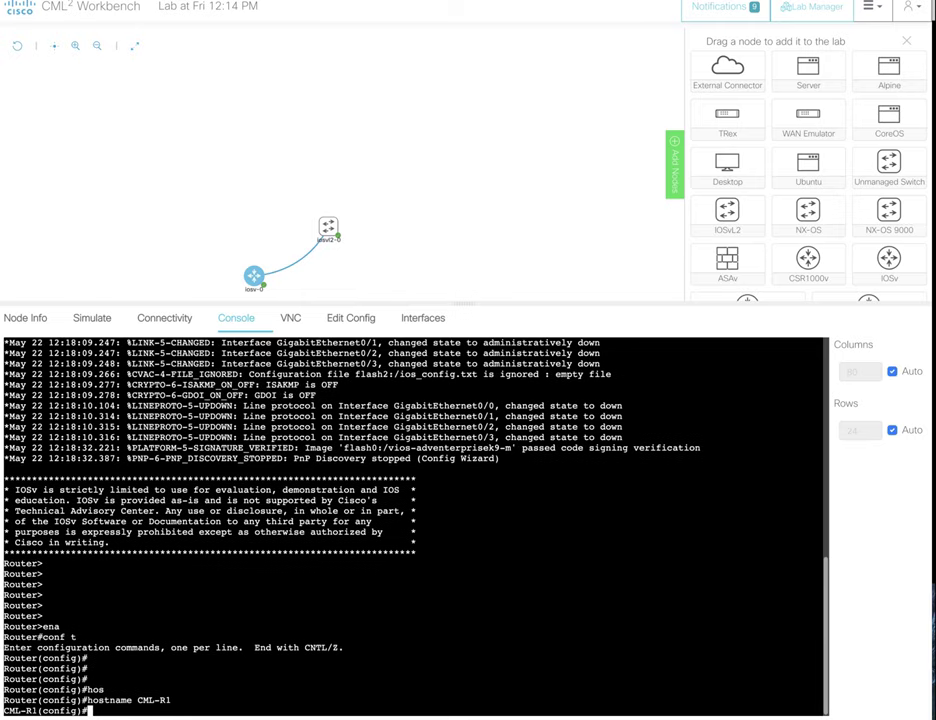
pyautogui.hotkey('ctrl', 'z')
pyautogui.press('Return')
pyautogui.press('Return')
pyautogui.press('Return')
# List the router's interfaces with 'sh ip int br' and enter GigabitEthernet0/0 configuration.
pyautogui.write('sh ip')
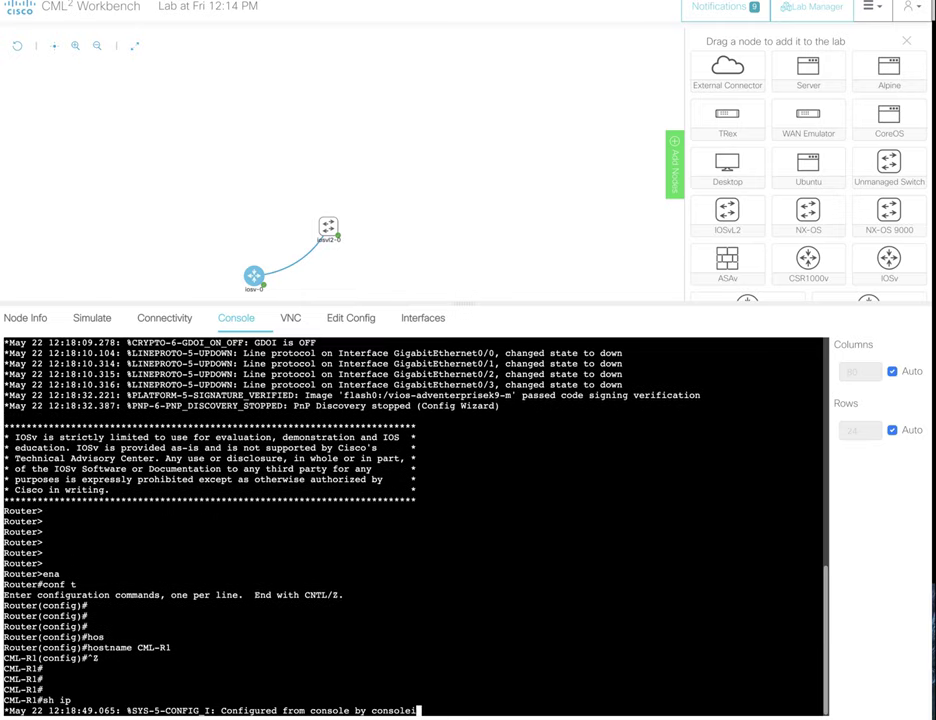
pyautogui.write('nt b')
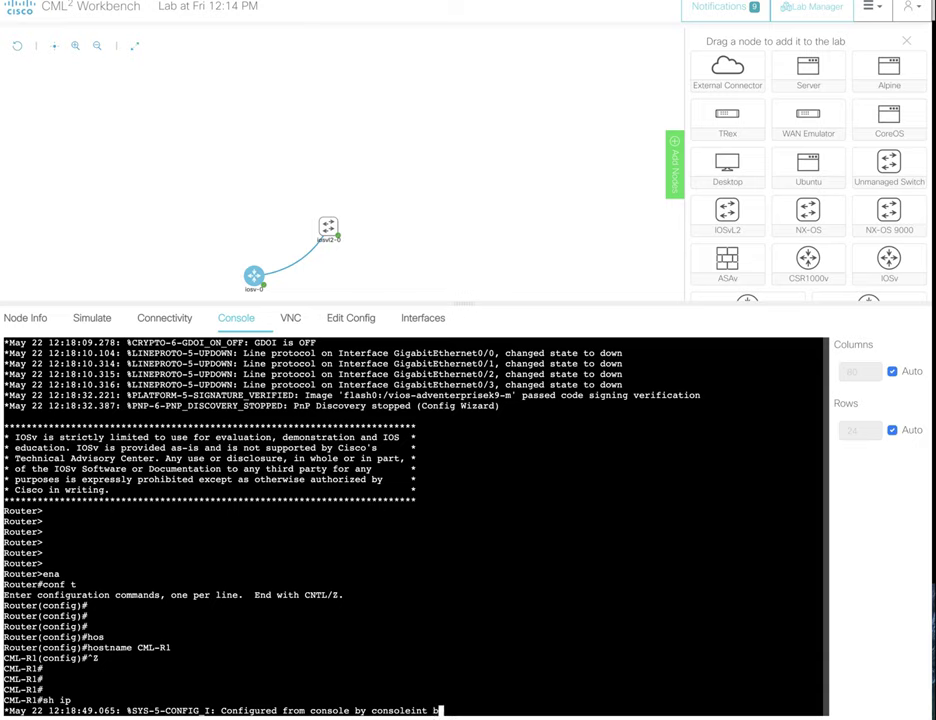
pyautogui.write('r')
pyautogui.press('Return')
pyautogui.press('Return')
pyautogui.press('Return')
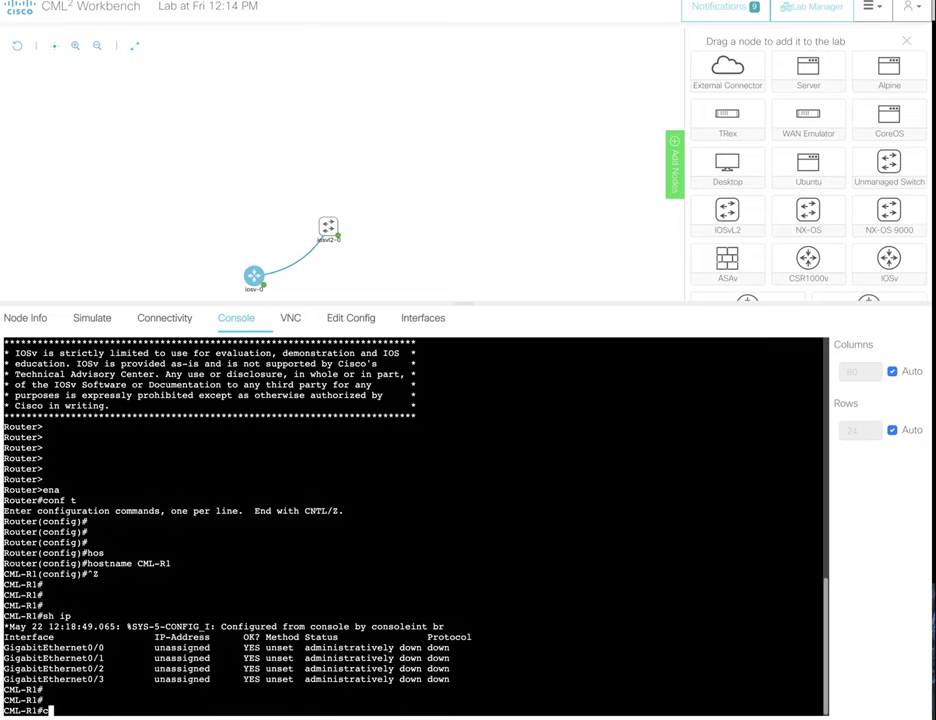
pyautogui.write('conf t')
pyautogui.press('Return')
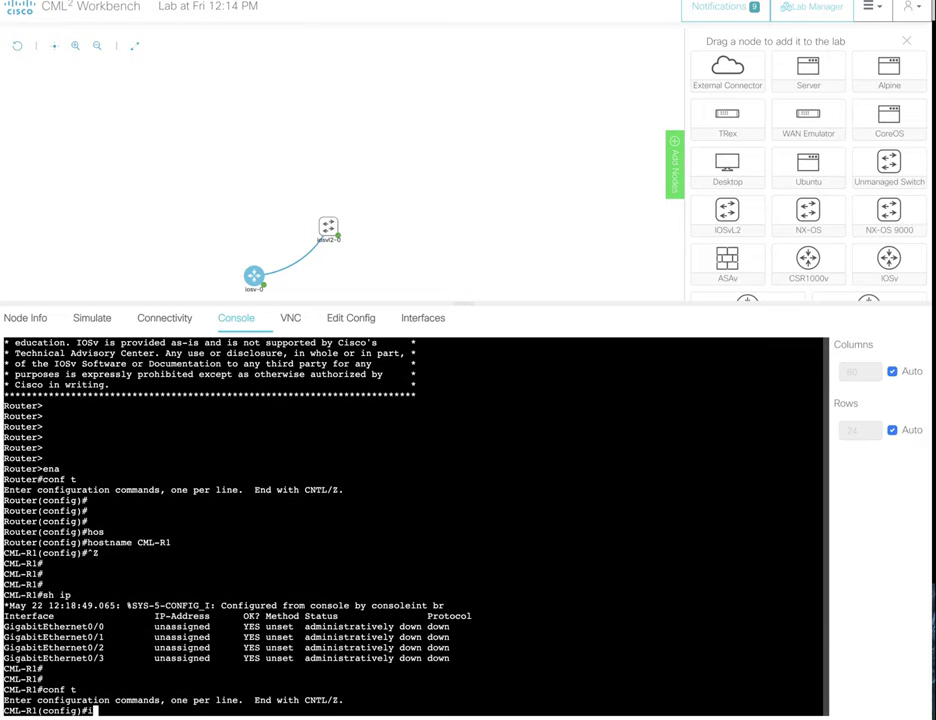
pyautogui.write('int gi')
pyautogui.press('Tab')
pyautogui.write('0')
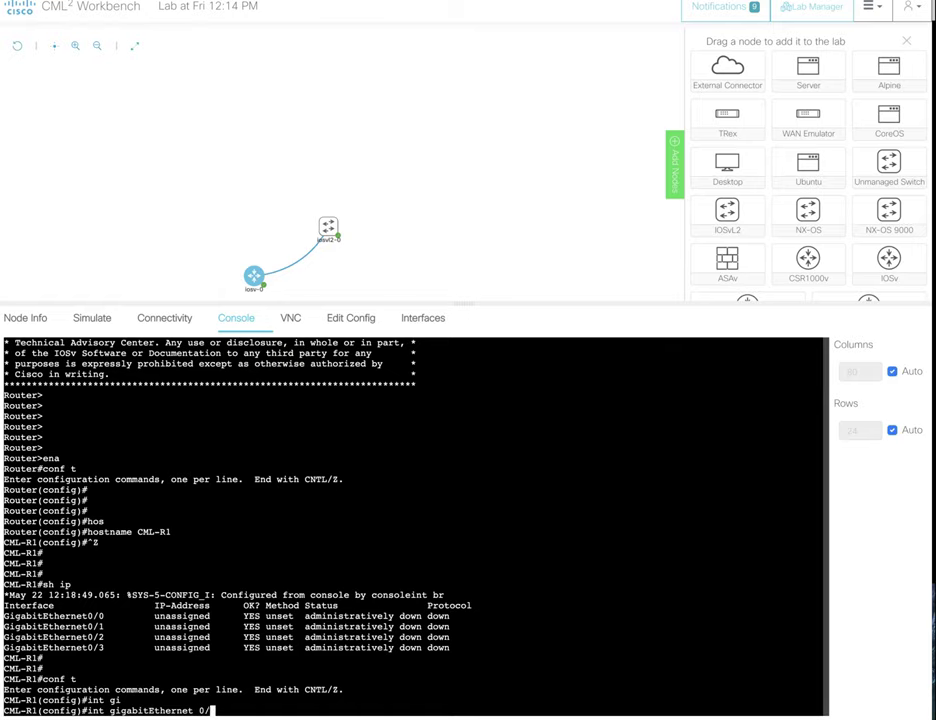
pyautogui.write('/0/')
pyautogui.press('BackSpace')
pyautogui.press('Return')
# Set GigabitEthernet0/0 to 'ip address dhcp', enable it with 'no shut', and exit config.
pyautogui.write('ip add')
pyautogui.press('Tab')
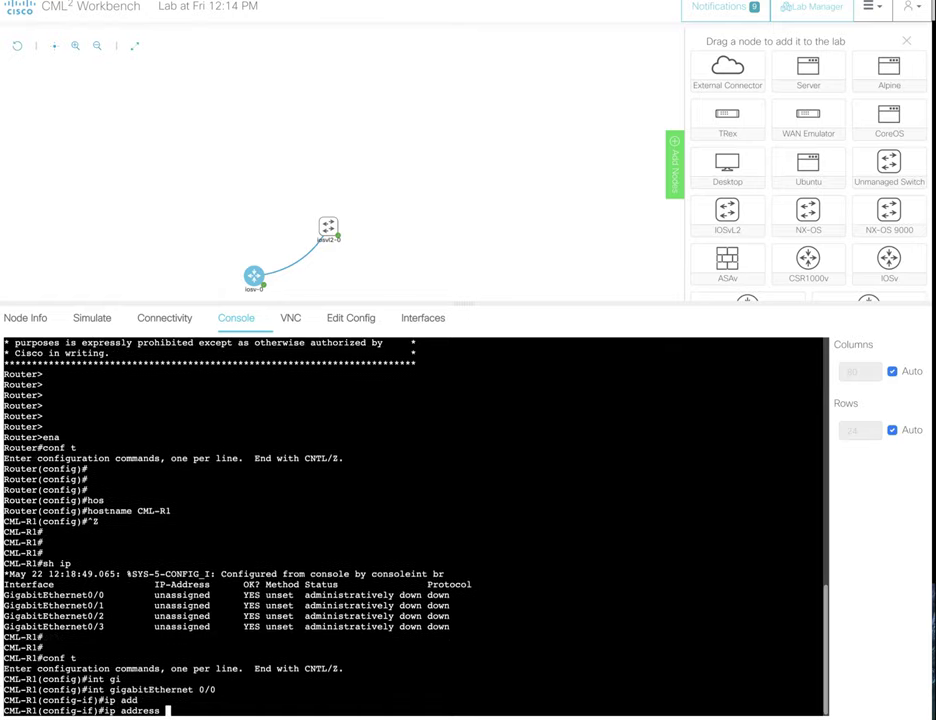
pyautogui.write('dh')
pyautogui.press('Tab')
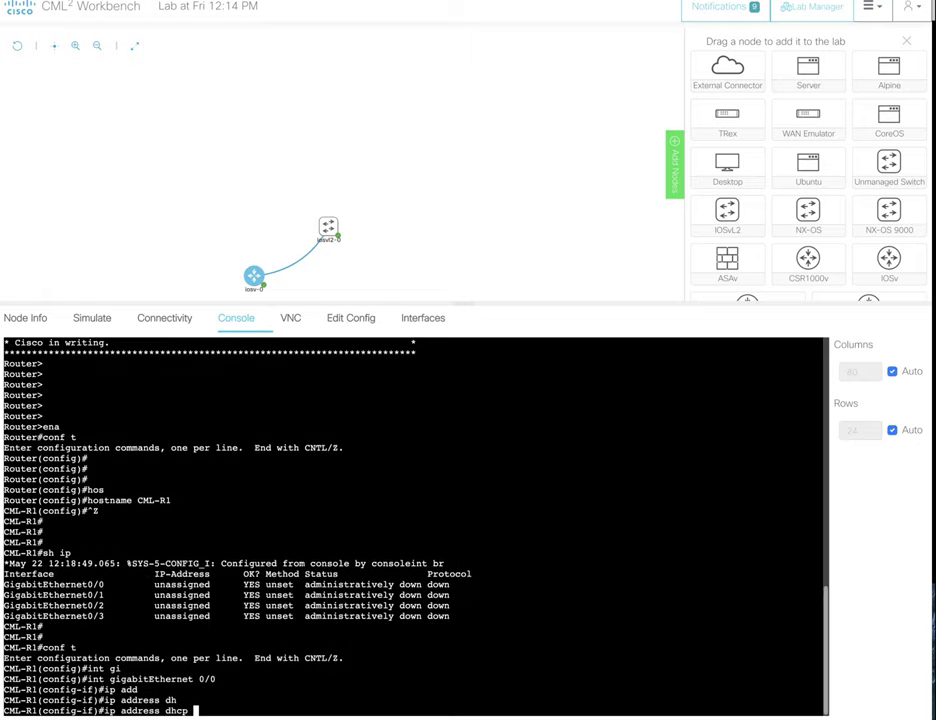
pyautogui.press('Return')
pyautogui.write('no sh')
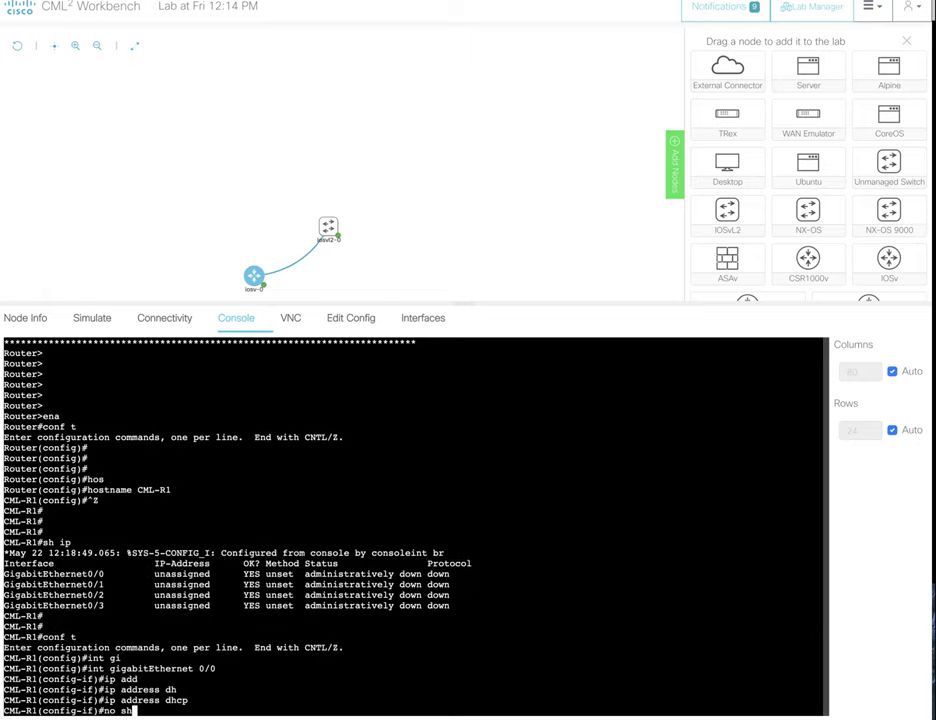
pyautogui.write('u')
pyautogui.press('Return')
pyautogui.hotkey('ctrl', 'z')
pyautogui.press('Return')
pyautogui.press('Return')
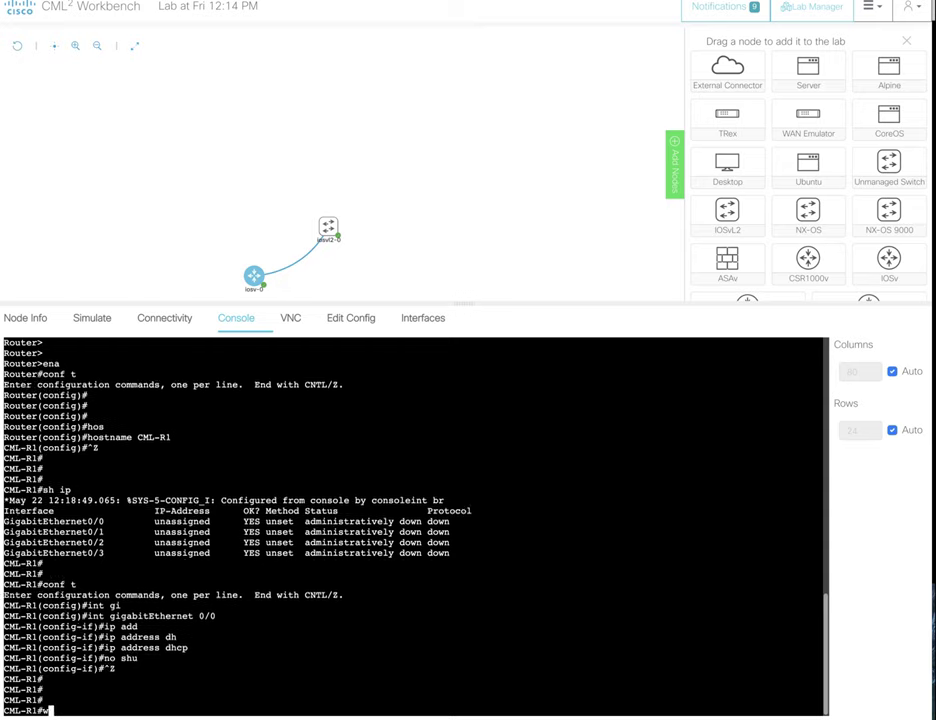
# Save the router's running configuration with wr.
pyautogui.write('wr')
pyautogui.press('Return')
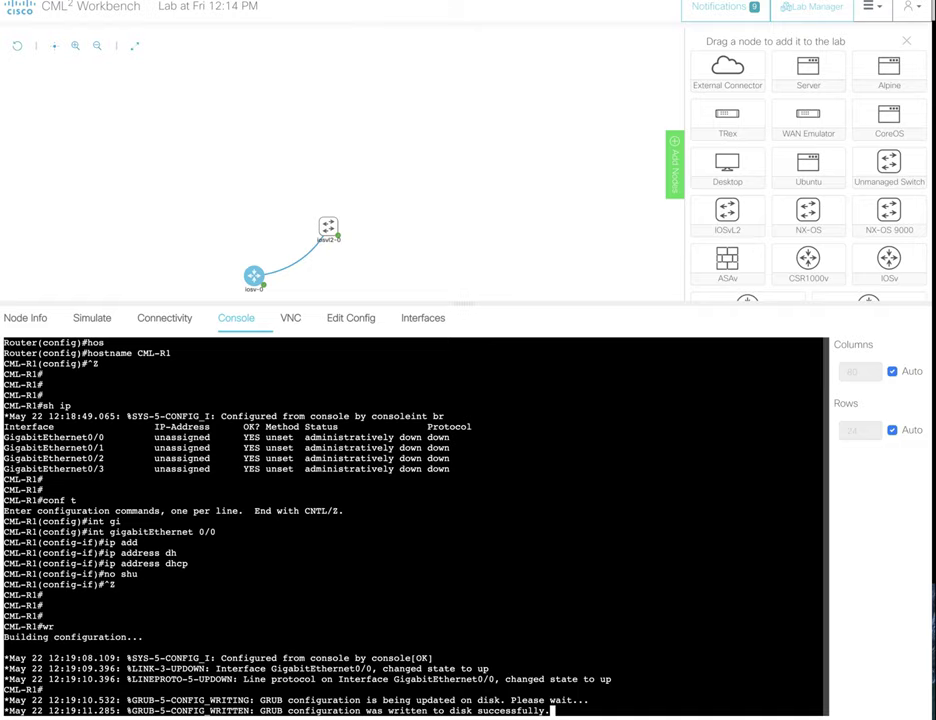
pyautogui.press('Return')
pyautogui.press('Return')
pyautogui.press('Return')
pyautogui.press('Return')
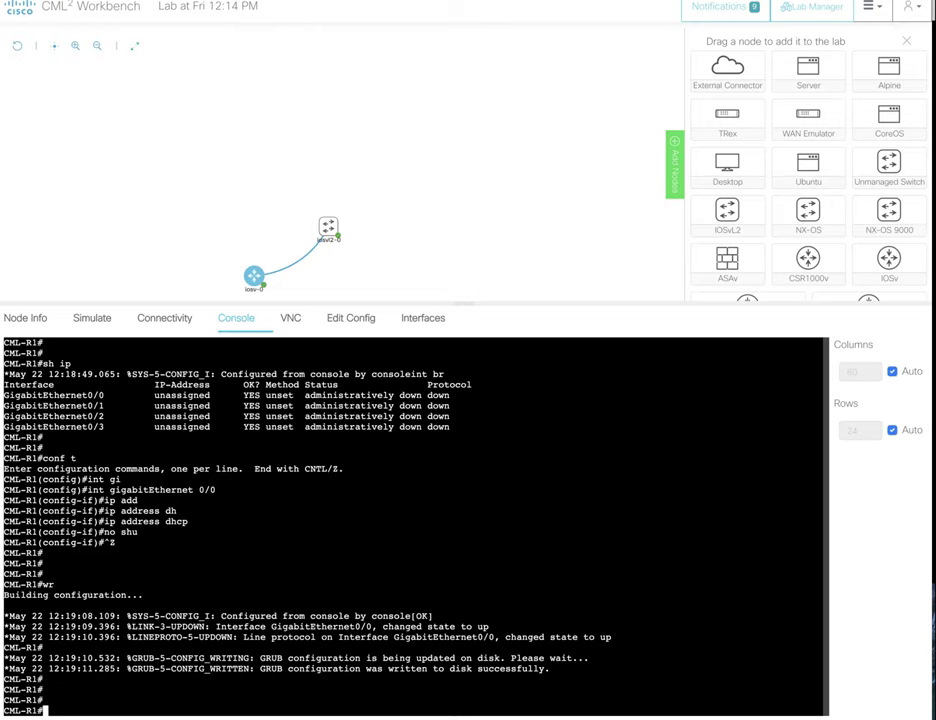
pyautogui.press('Return')
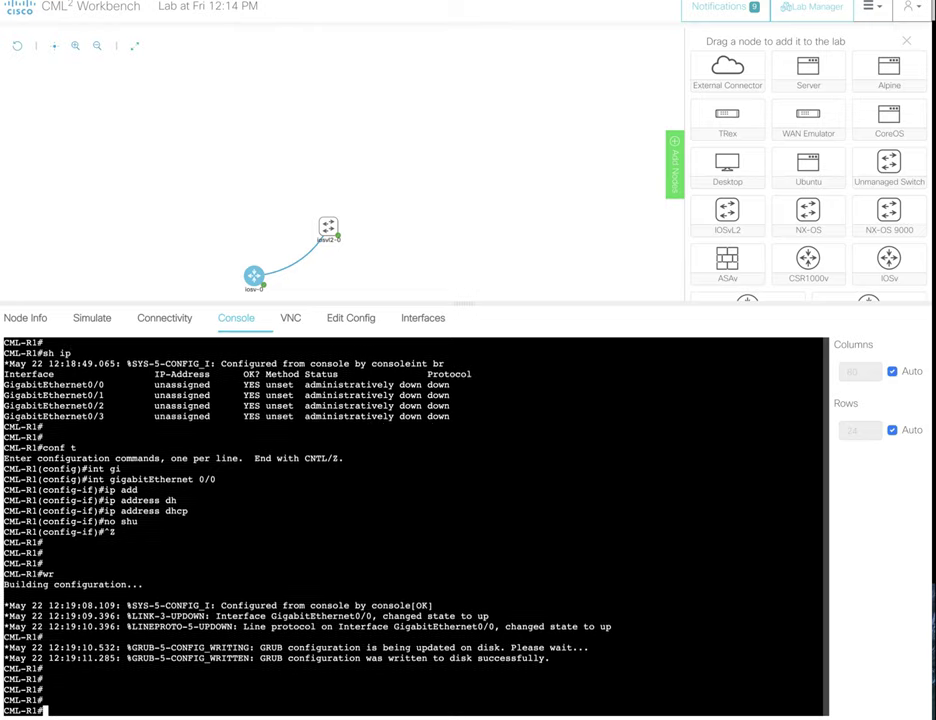
pyautogui.press('Return')
pyautogui.press('Return')
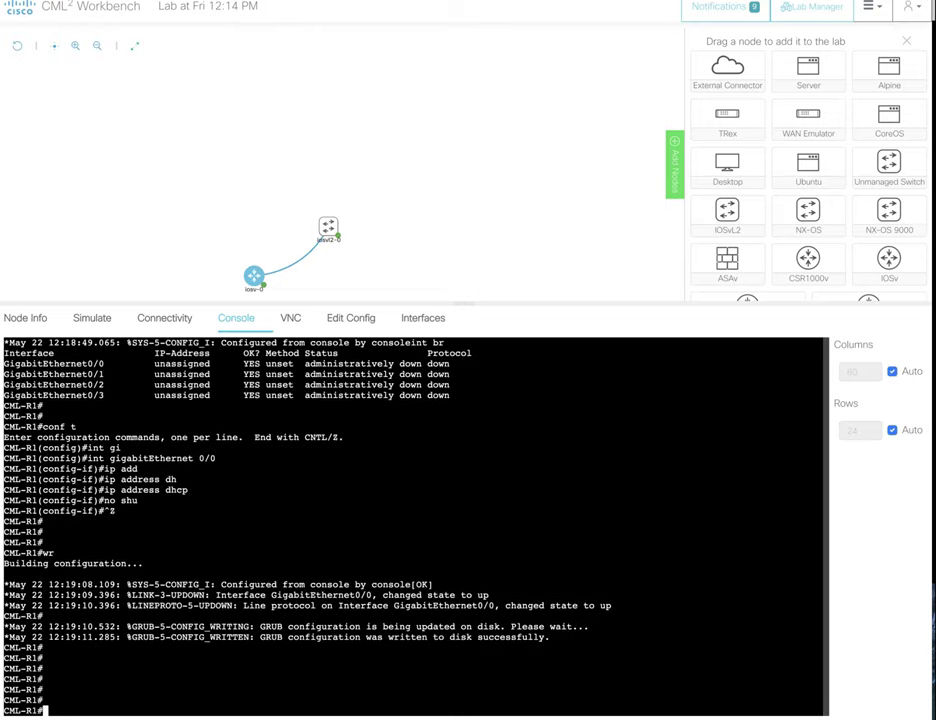
pyautogui.press('Return')
pyautogui.press('Return')
pyautogui.press('Return')
pyautogui.press('Return')
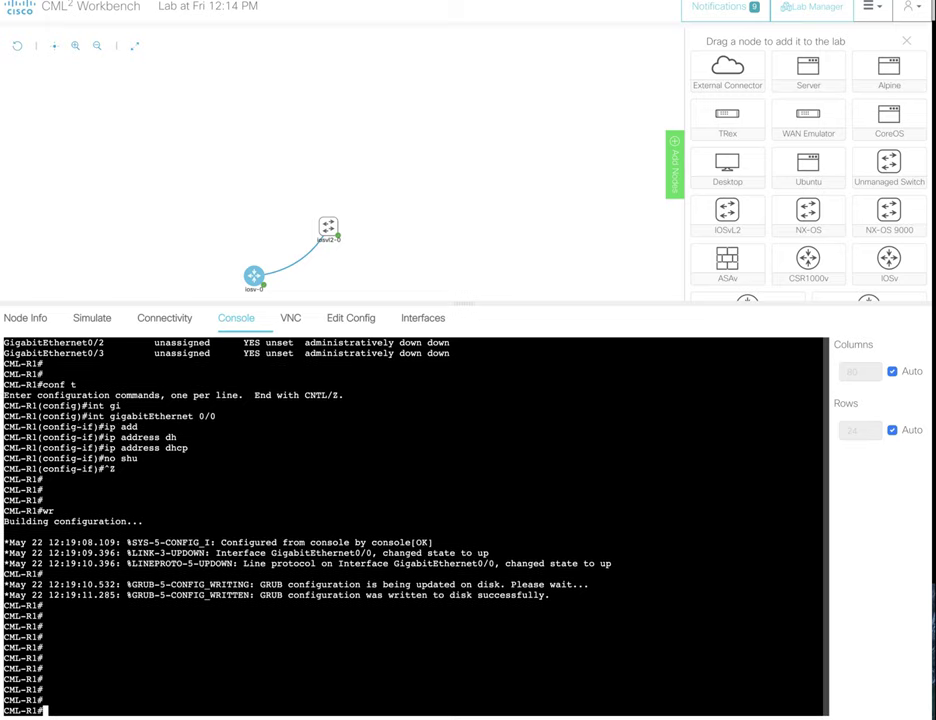
pyautogui.press('Return')
pyautogui.press('Return')
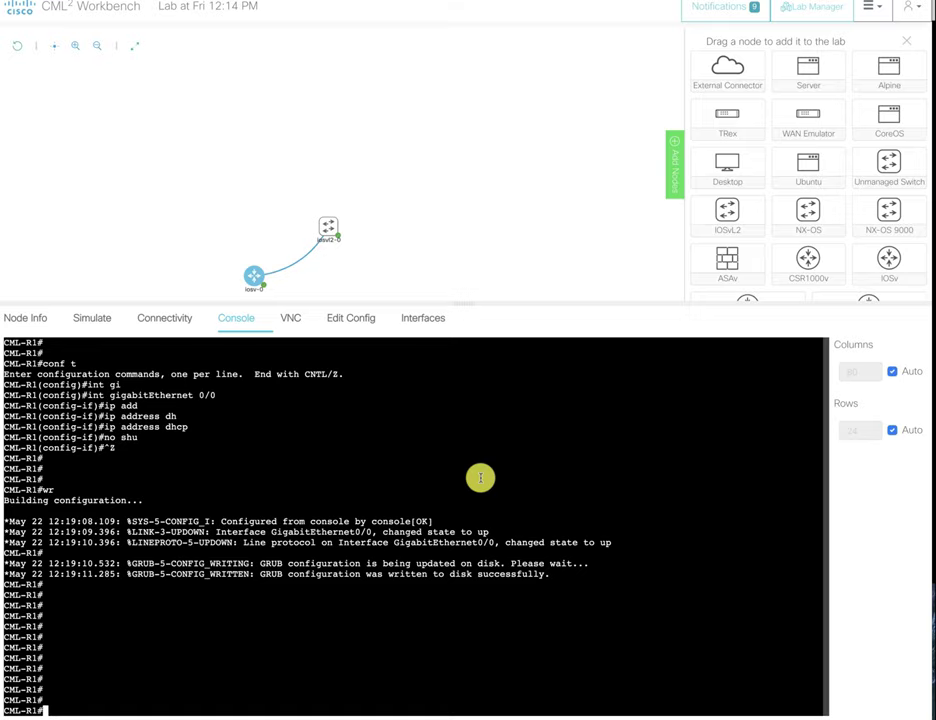
# View the router's Node Info, Simulate and Connectivity tabs showing its GigabitEthernet0/0 link to iosvl2-0.
pyautogui.click(34, 320)
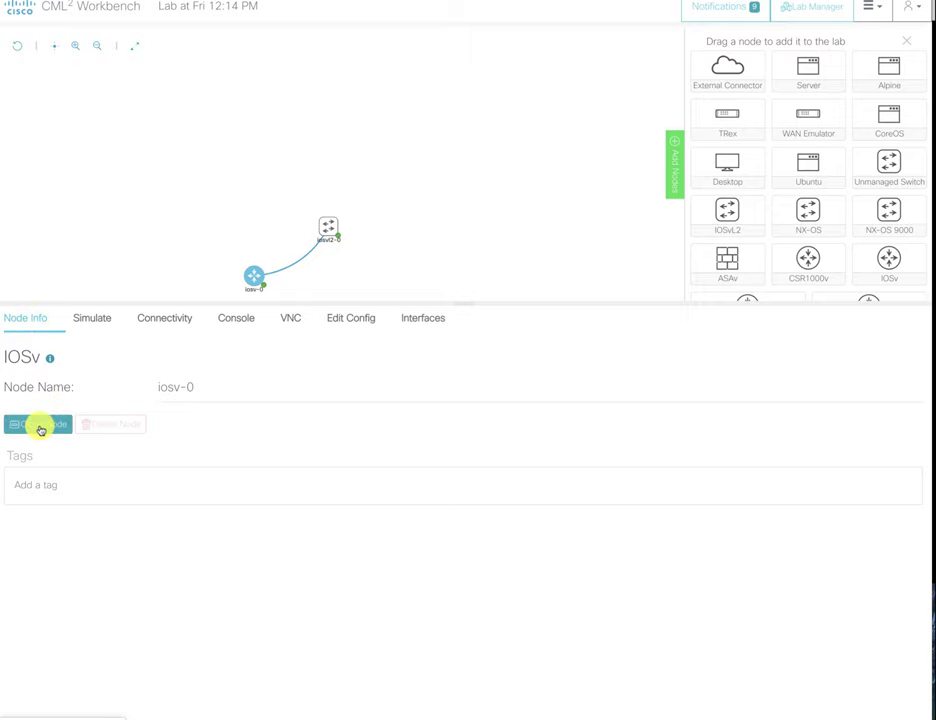
pyautogui.click(92, 319)
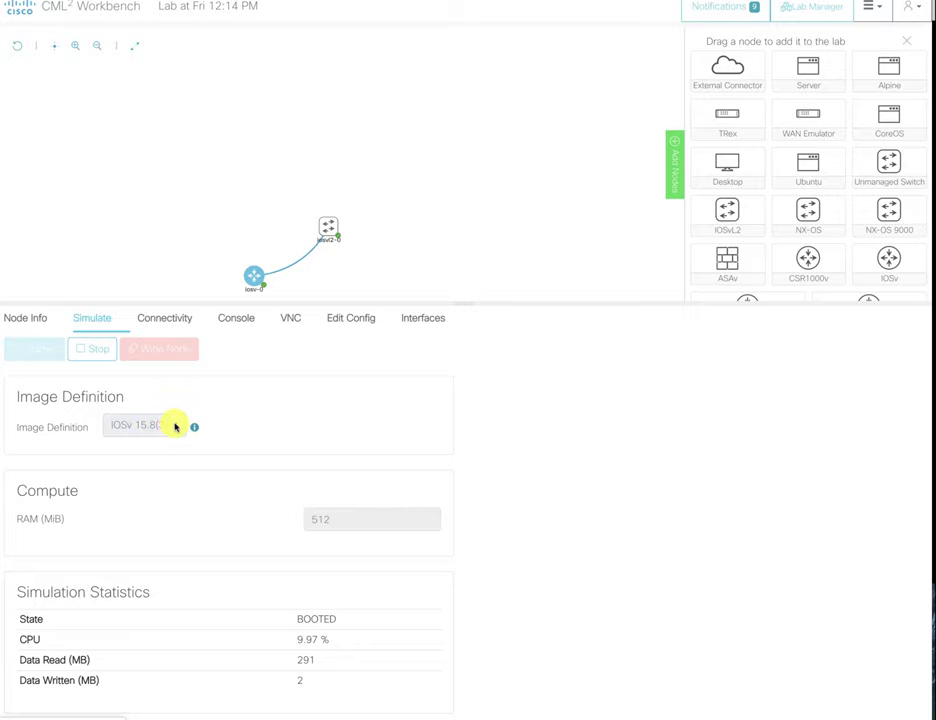
pyautogui.moveTo(194, 427)
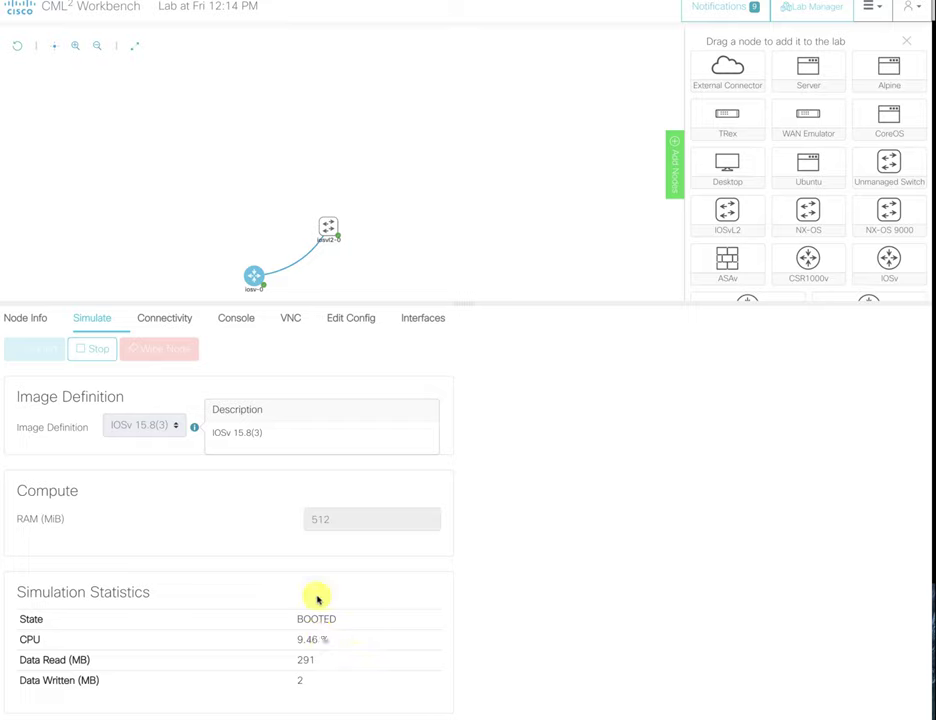
pyautogui.click(170, 322)
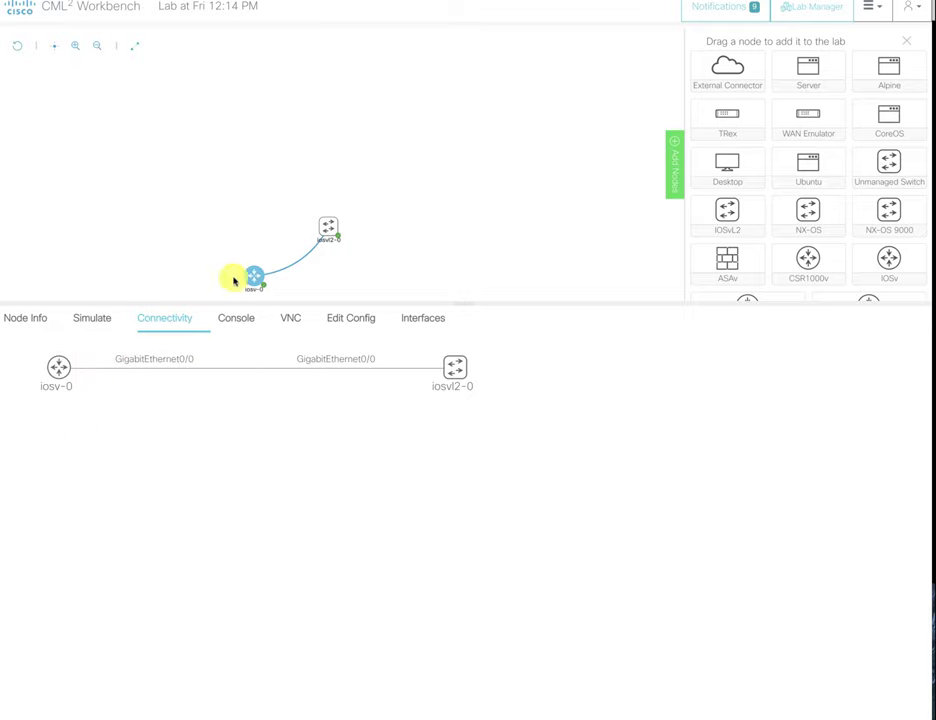
# Give the canvas more height and zoom in twice on the router–switch topology.
pyautogui.moveTo(228, 301); pyautogui.dragTo(226, 323)
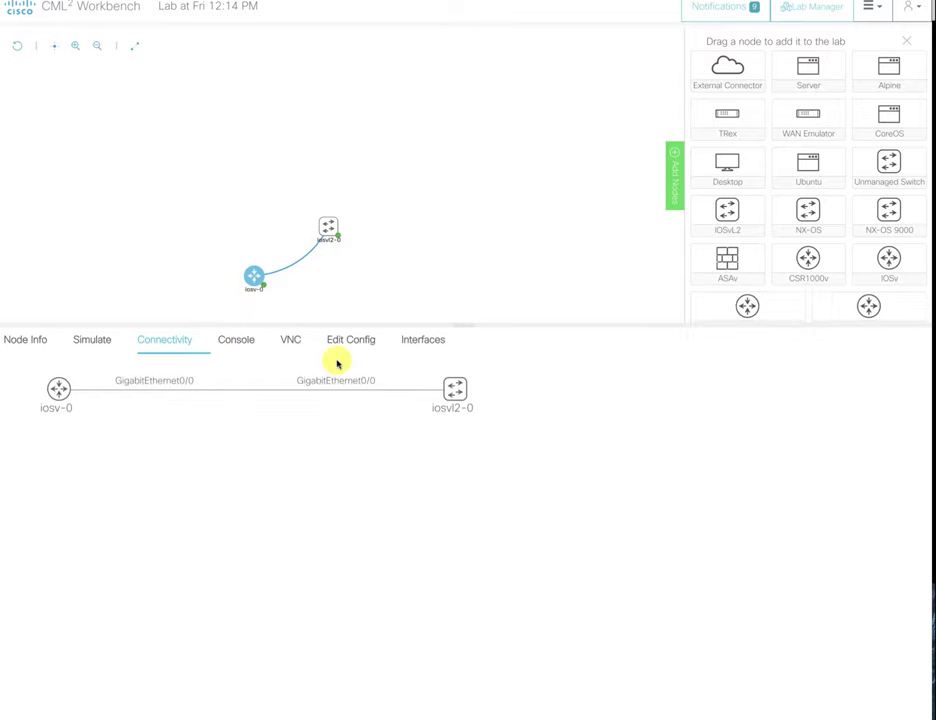
pyautogui.click(256, 273)
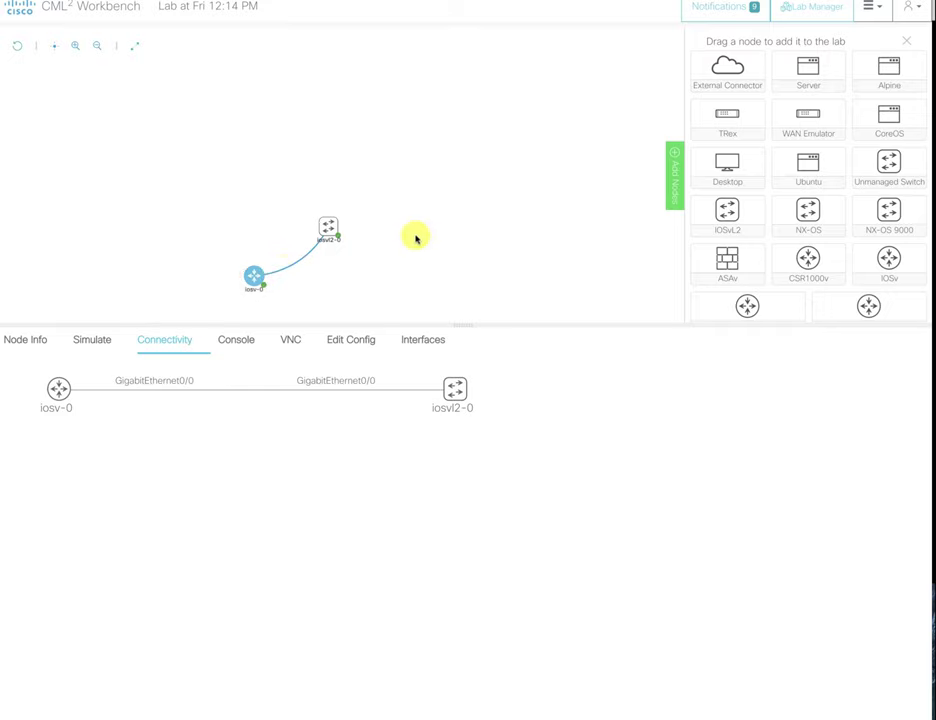
pyautogui.click(77, 46)
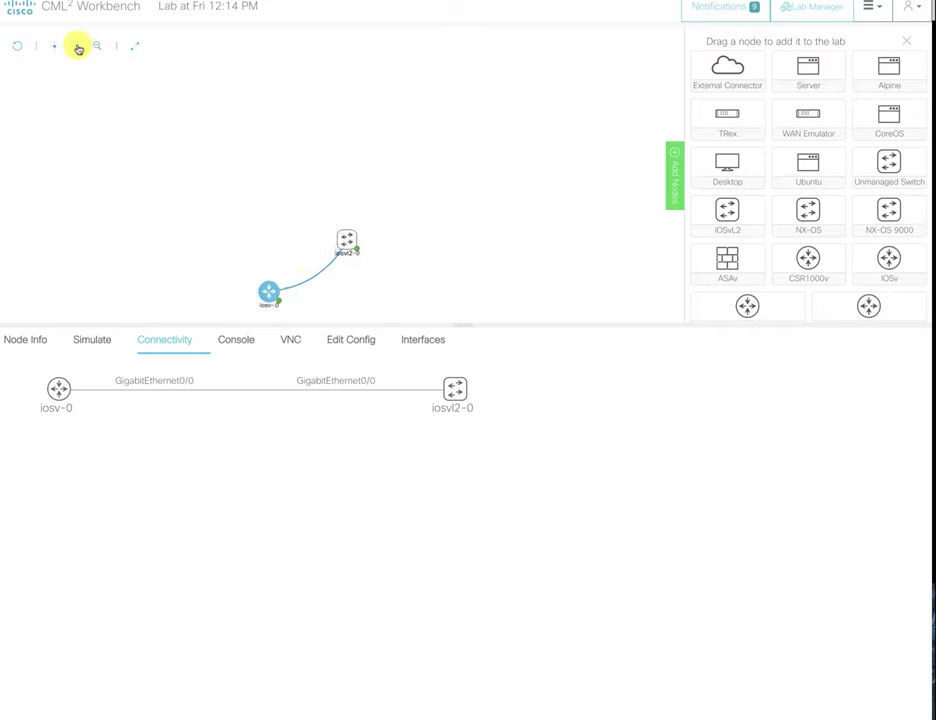
pyautogui.click(77, 46)
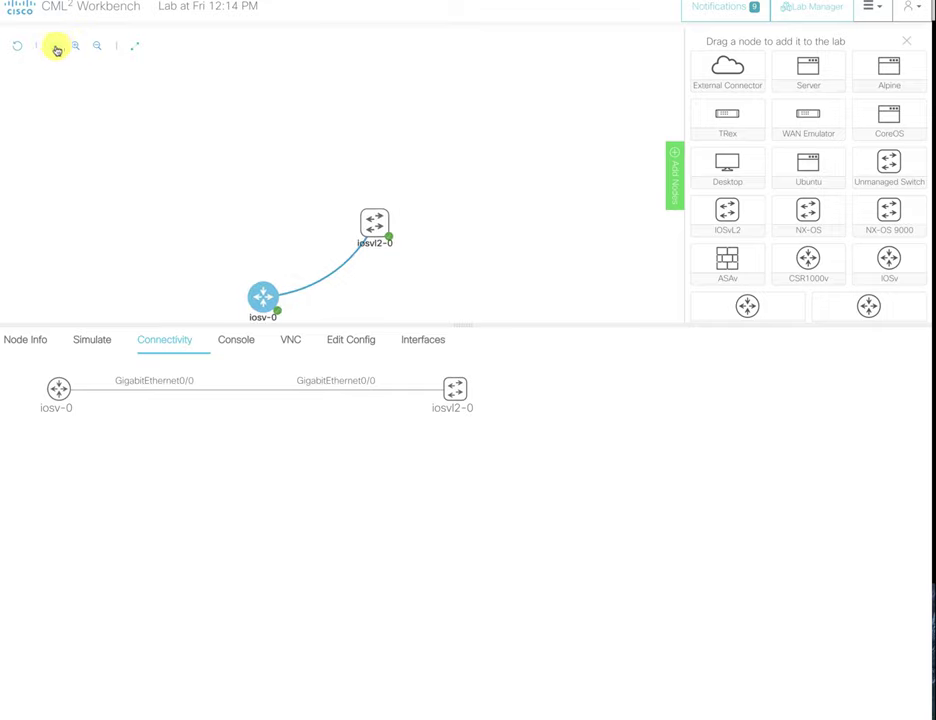
pyautogui.click(230, 250)
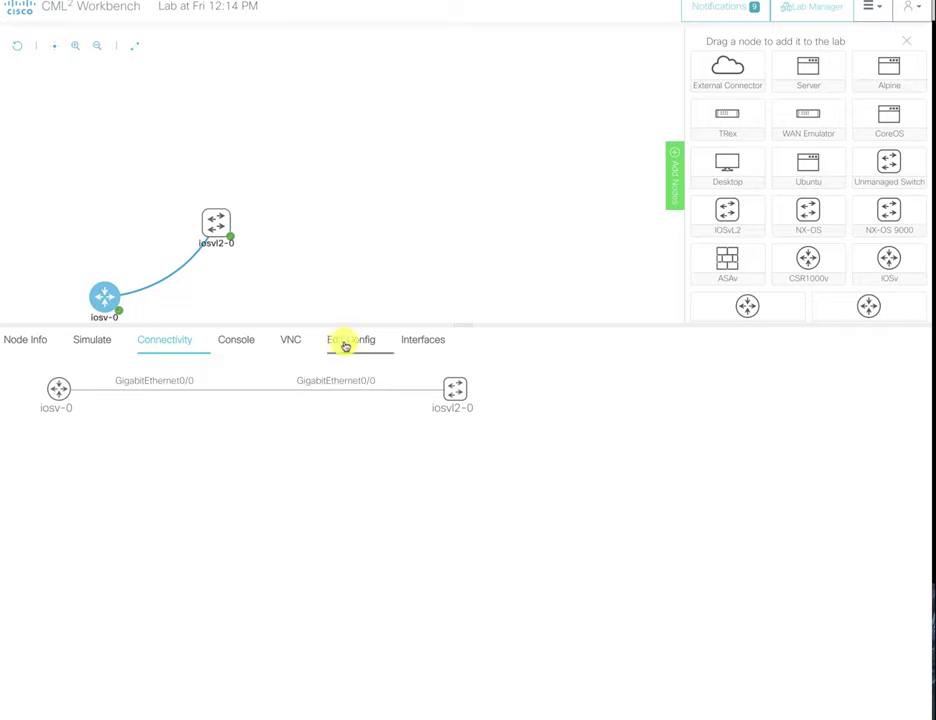
# Run 'sh ip int br' on CML-R1's console to list the interface summary.
pyautogui.click(236, 339)
pyautogui.write('in tb')
pyautogui.press('BackSpace')
pyautogui.press('BackSpace')
pyautogui.press('BackSpace')
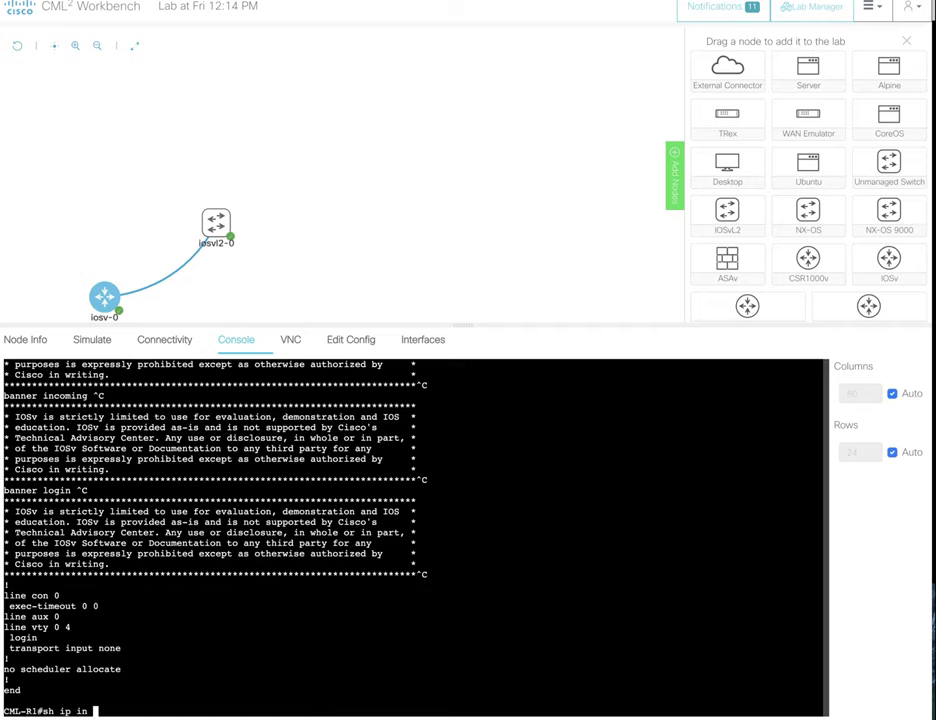
pyautogui.write('t br')
pyautogui.press('Return')
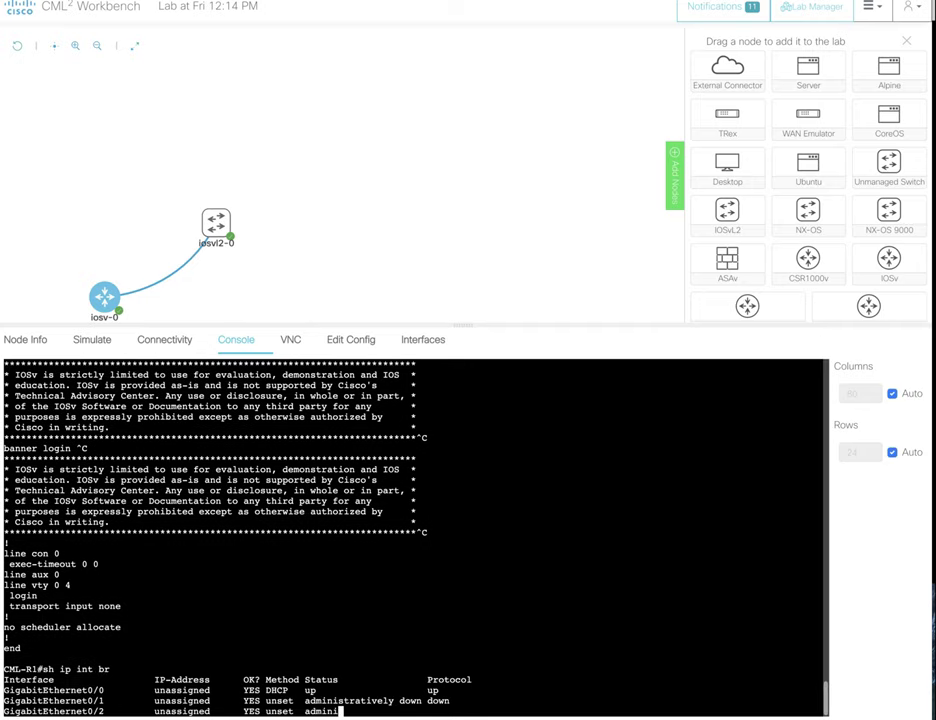
# Highlight the GigabitEthernet0/0 row showing DHCP and status up.
pyautogui.press('Return')
pyautogui.press('Return')
pyautogui.write('co')
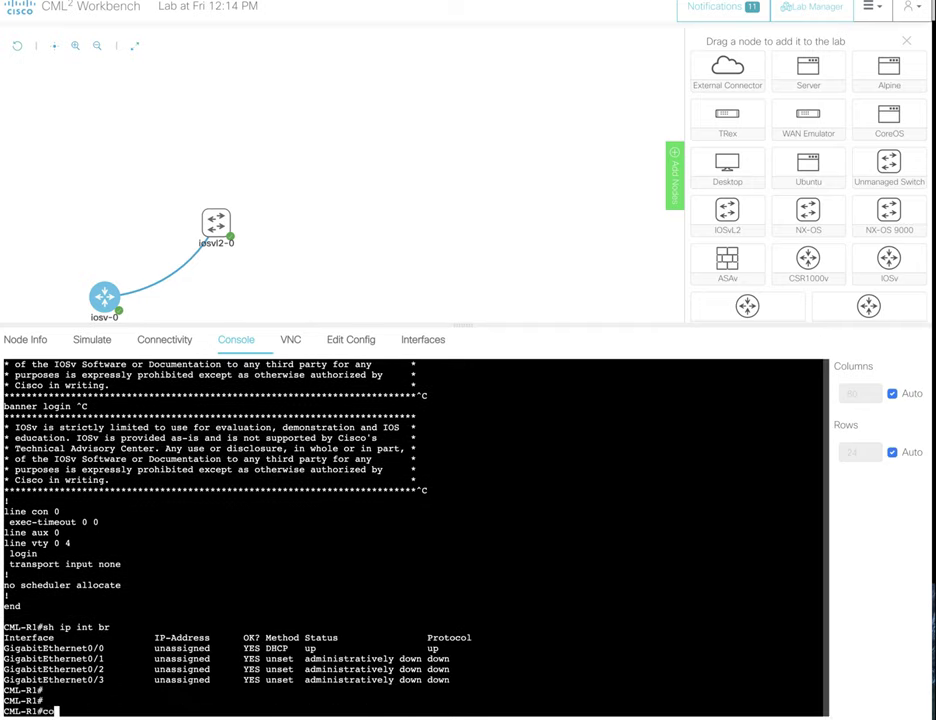
pyautogui.press('BackSpace')
pyautogui.press('BackSpace')
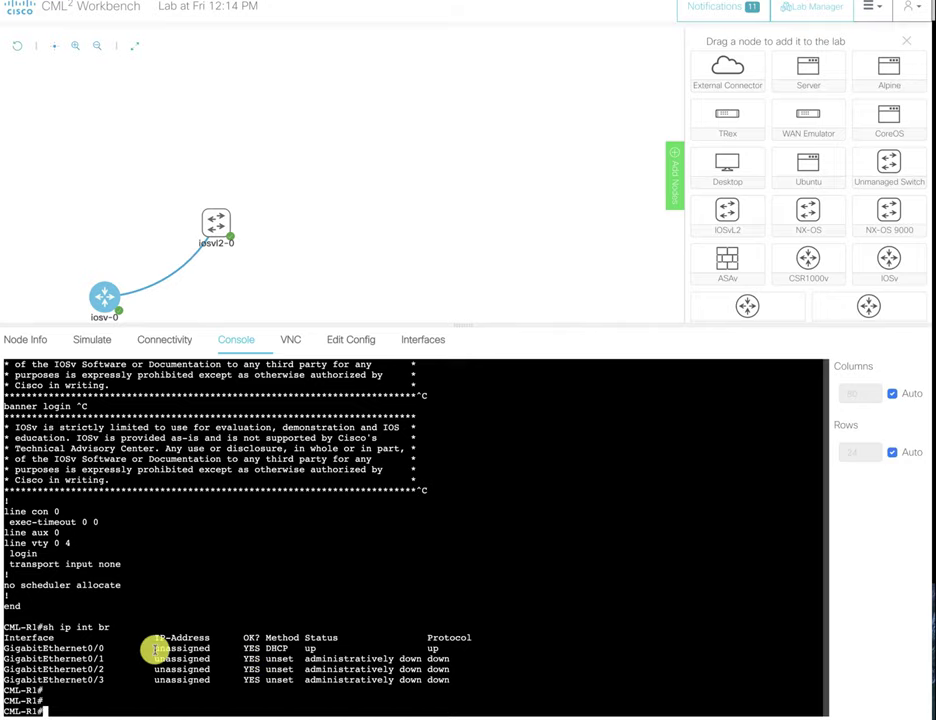
pyautogui.moveTo(155, 650); pyautogui.dragTo(455, 651)
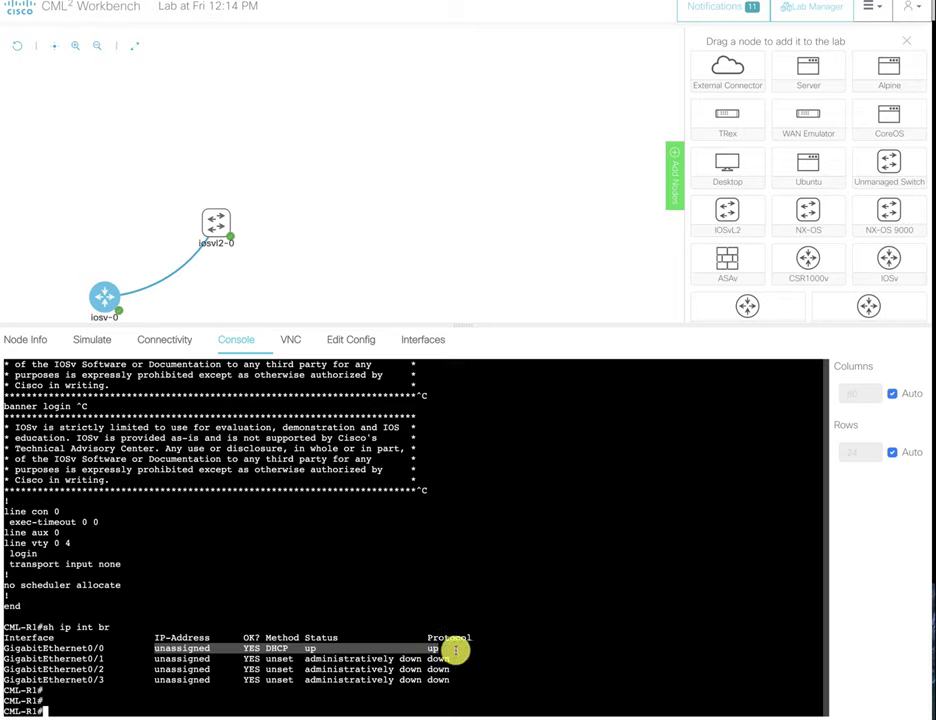